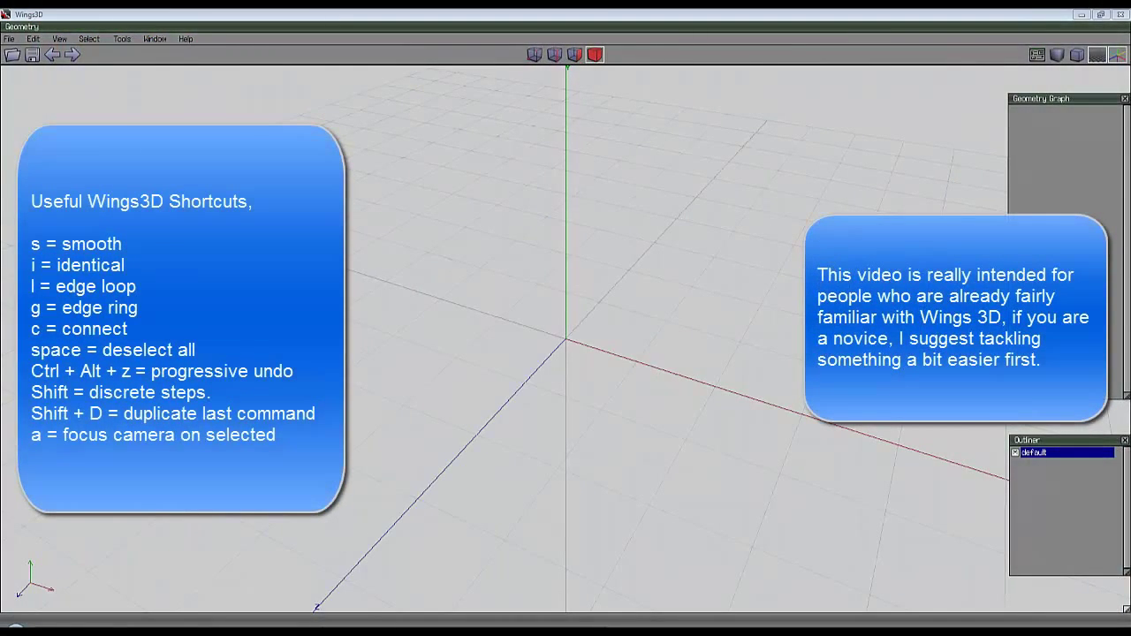
Step: View the reference render of the twisted octahedral sculpture, close it, and create an octahedron
{"action": "key", "text": "alt+Tab"}
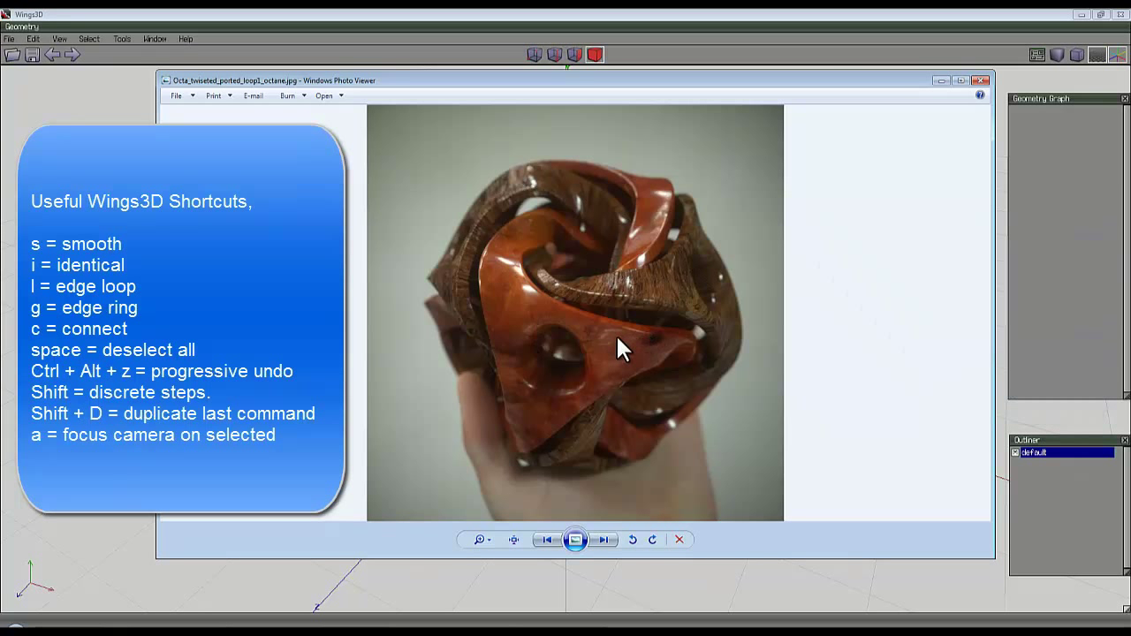
{"action": "left_click", "coordinate": [981, 80]}
{"action": "right_click", "coordinate": [455, 171]}
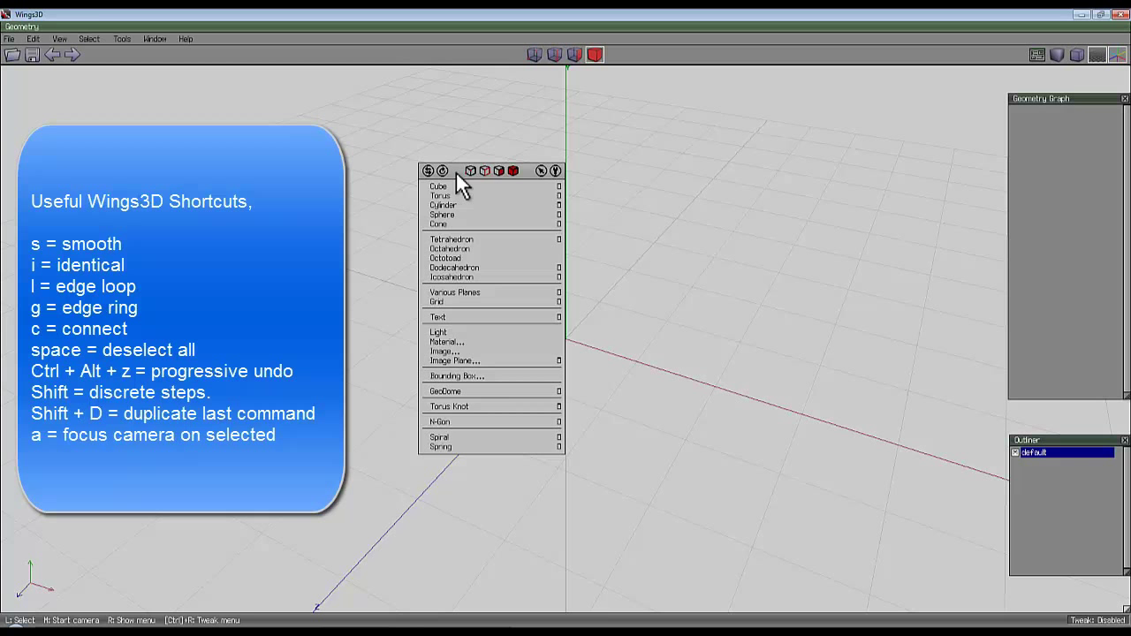
{"action": "left_click", "coordinate": [459, 251]}
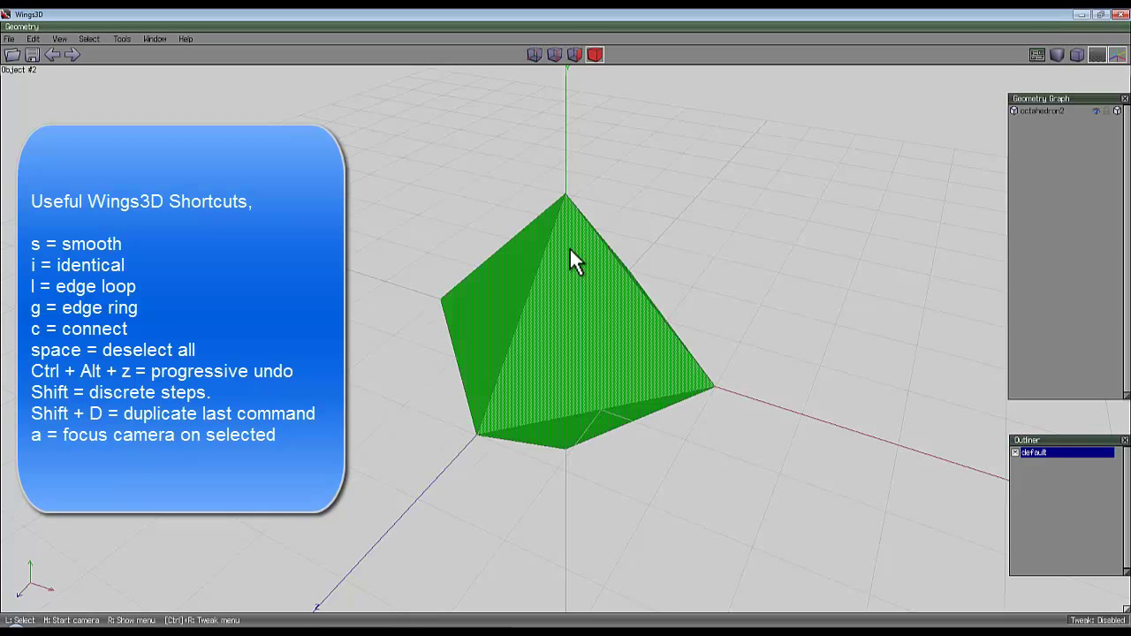
Step: Select all faces of the octahedron, inset them by 60%, and clear the selection
{"action": "left_click", "coordinate": [578, 272]}
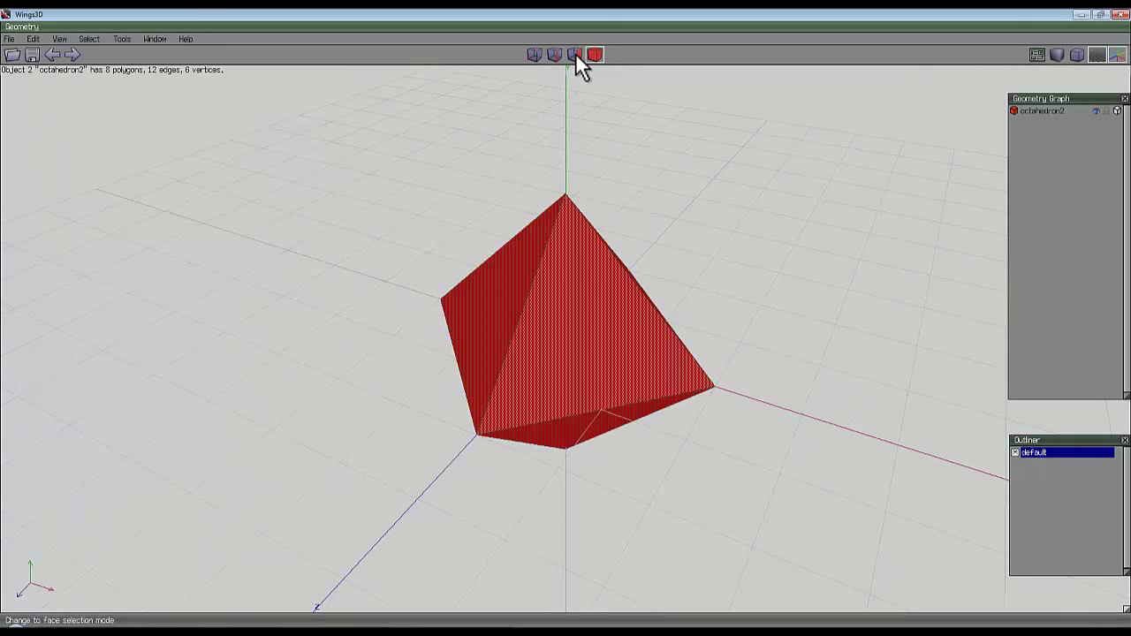
{"action": "left_click", "coordinate": [575, 54]}
{"action": "right_click", "coordinate": [544, 168]}
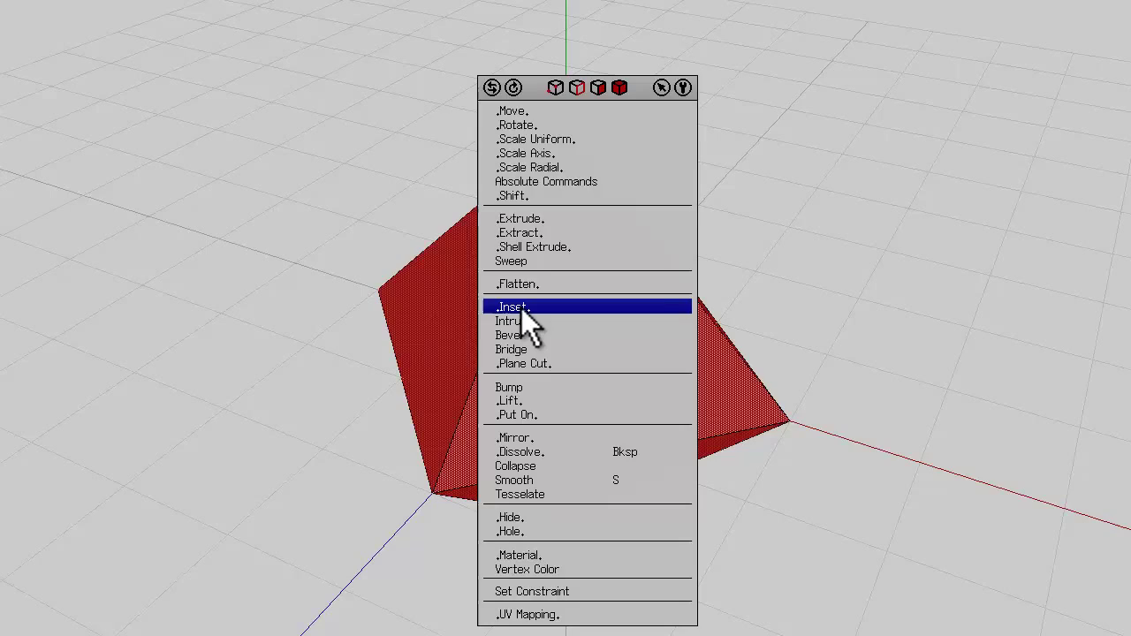
{"action": "left_click", "coordinate": [521, 307]}
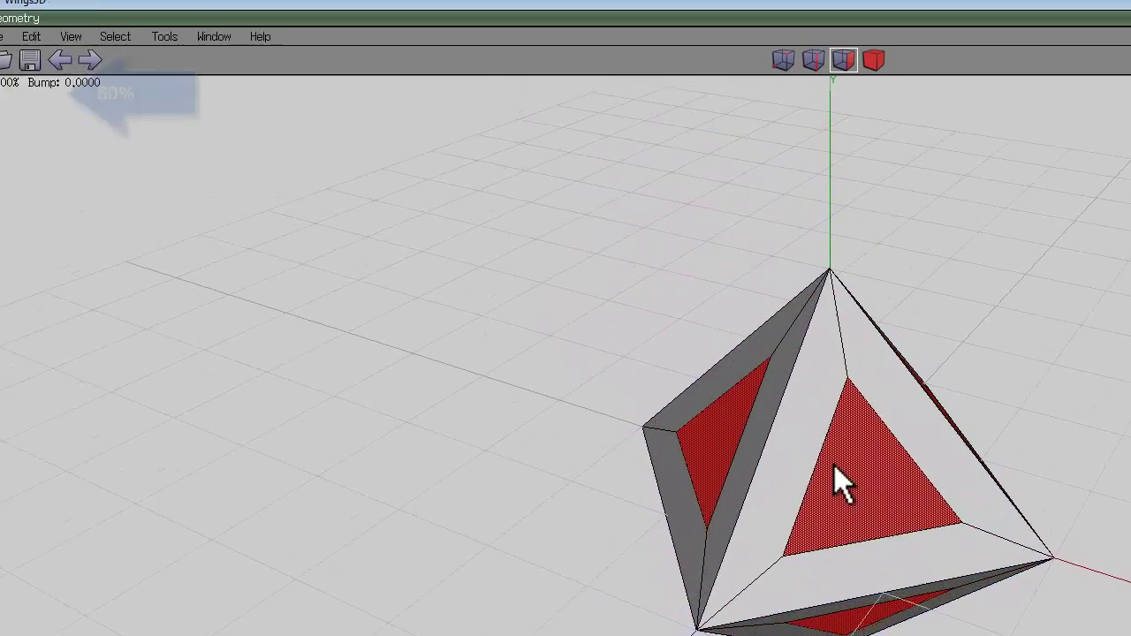
{"action": "left_click", "coordinate": [851, 474]}
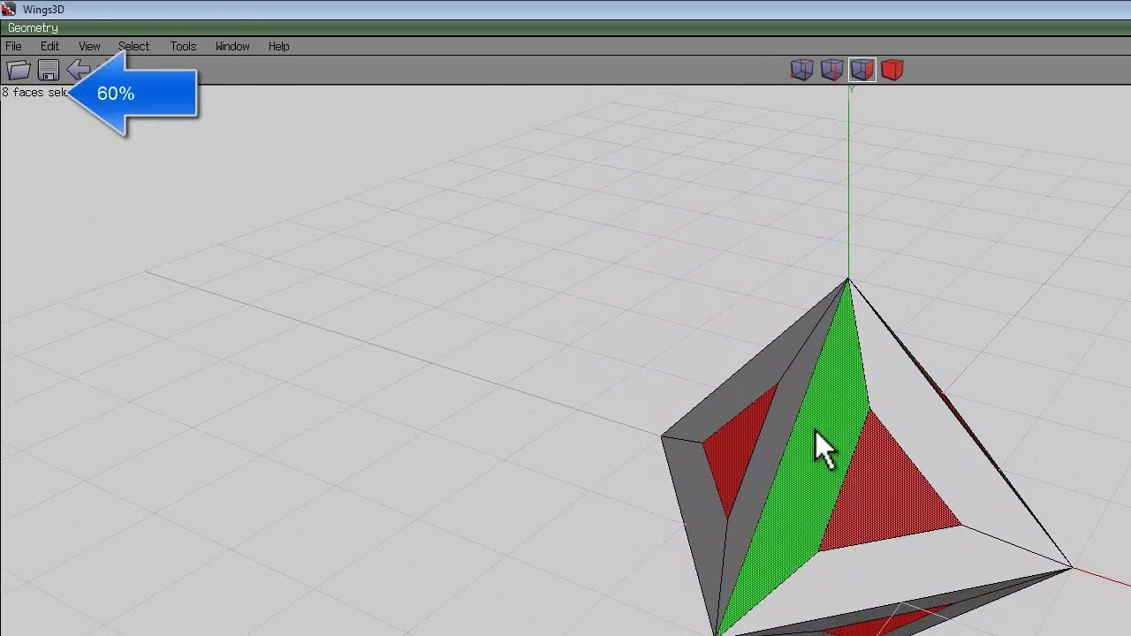
{"action": "middle_click_drag", "start_coordinate": [816, 431], "coordinate": [844, 420]}
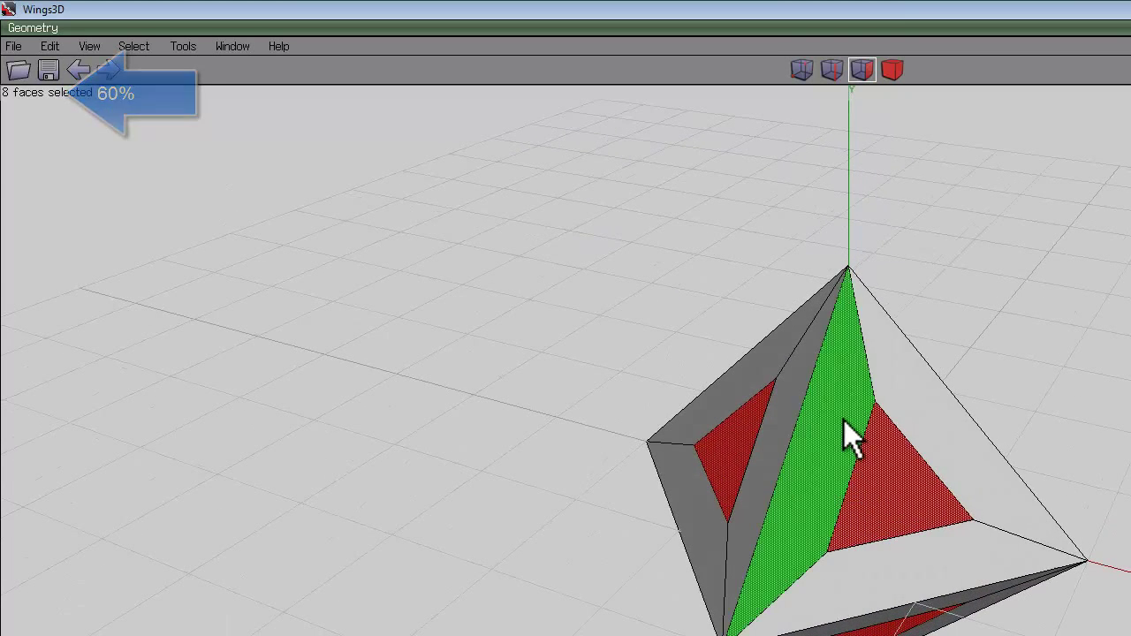
{"action": "key", "text": "space"}
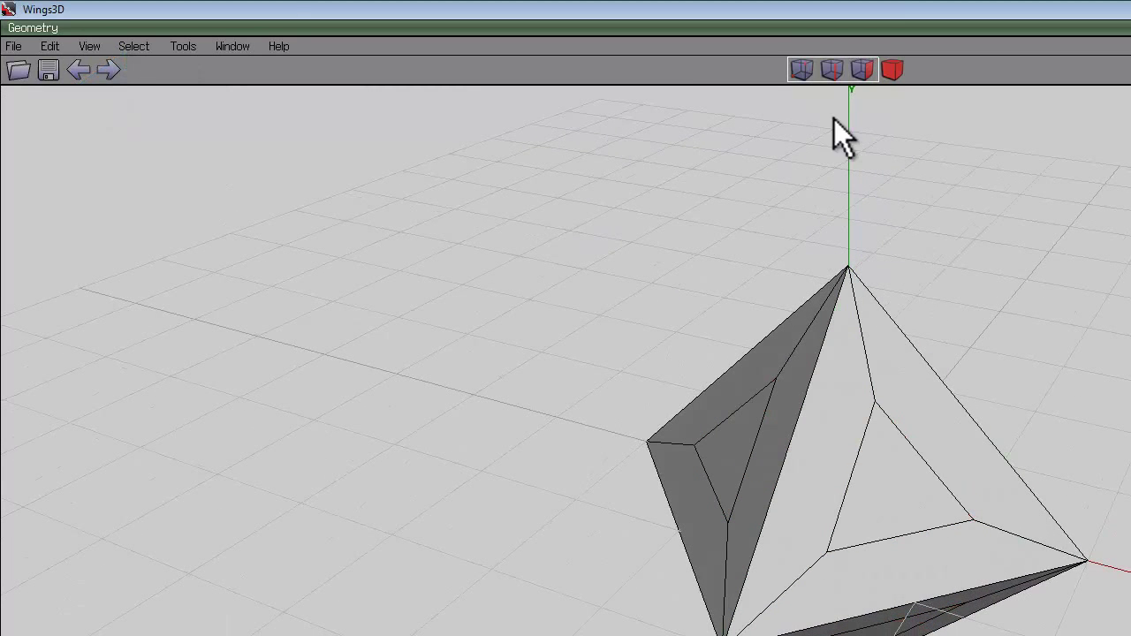
Step: Select the octahedron's outer corner vertices using one corner and its identical matches, and bevel them
{"action": "left_click", "coordinate": [800, 70]}
{"action": "left_click", "coordinate": [846, 269]}
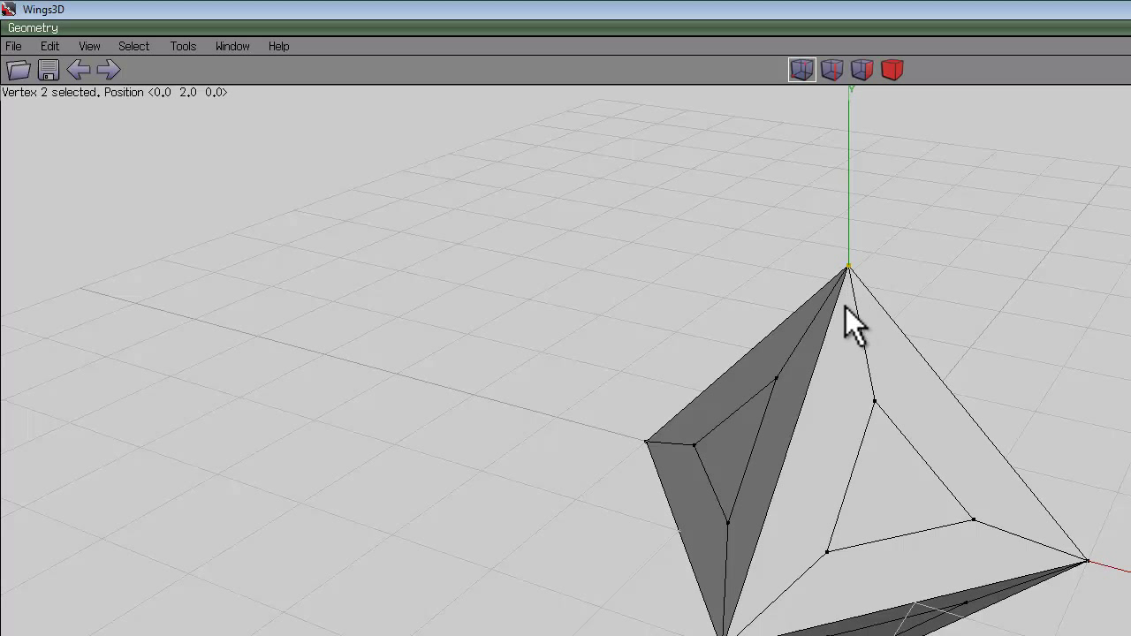
{"action": "key", "text": "i"}
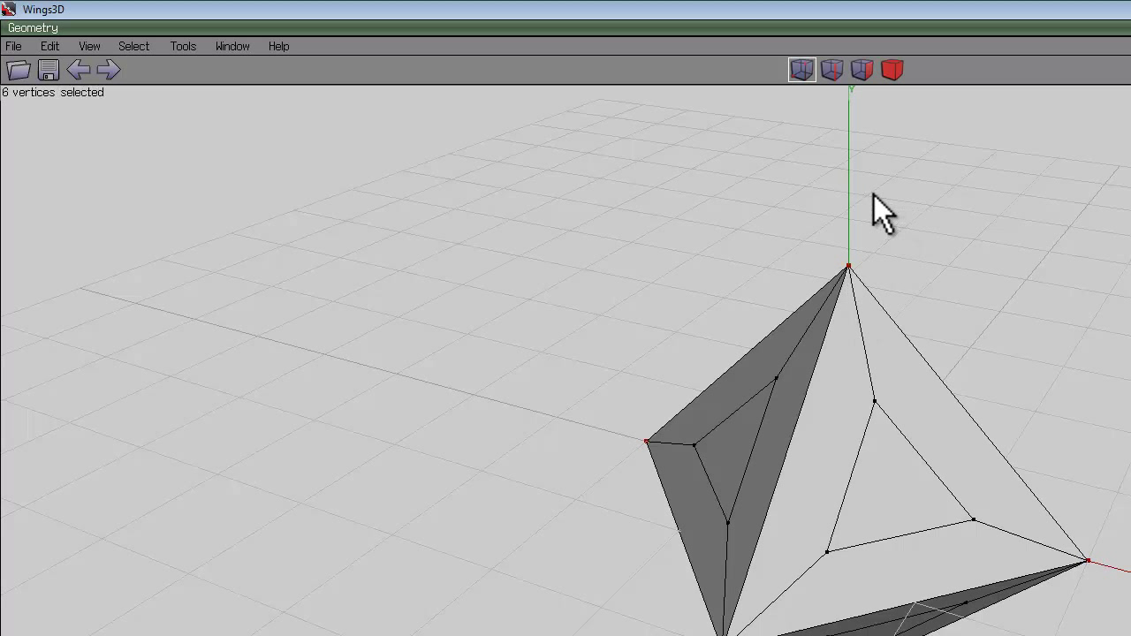
{"action": "right_click", "coordinate": [874, 196]}
{"action": "left_click", "coordinate": [875, 442]}
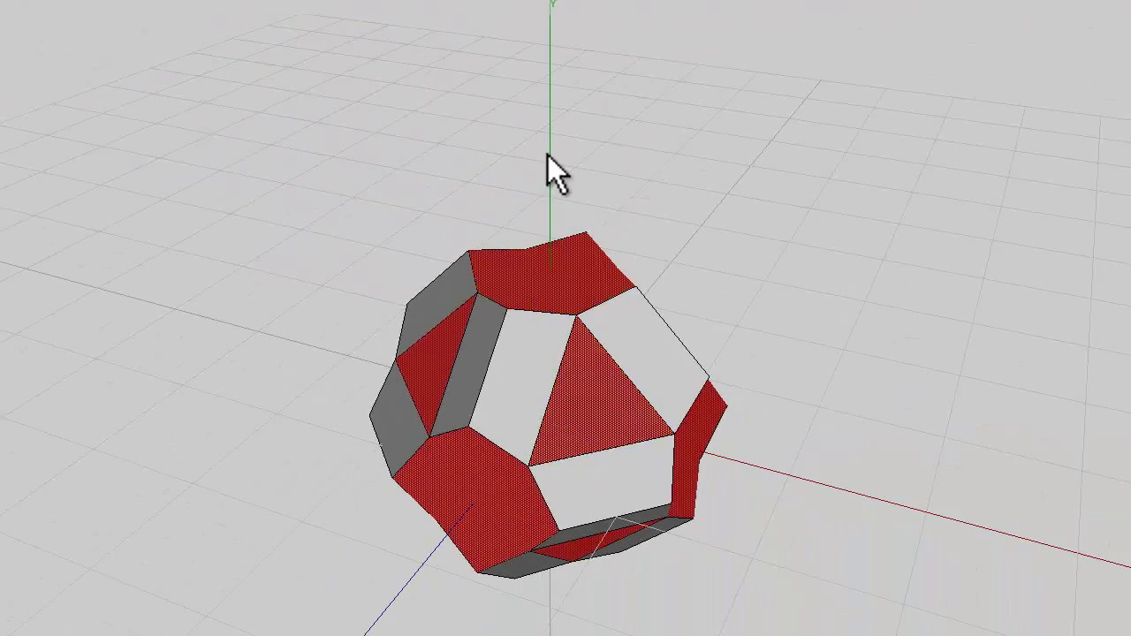
Step: Intrude the selected triangular and corner faces by 0.6 to hollow out the model, and clear the selection
{"action": "right_click", "coordinate": [548, 156]}
{"action": "left_click", "coordinate": [537, 366]}
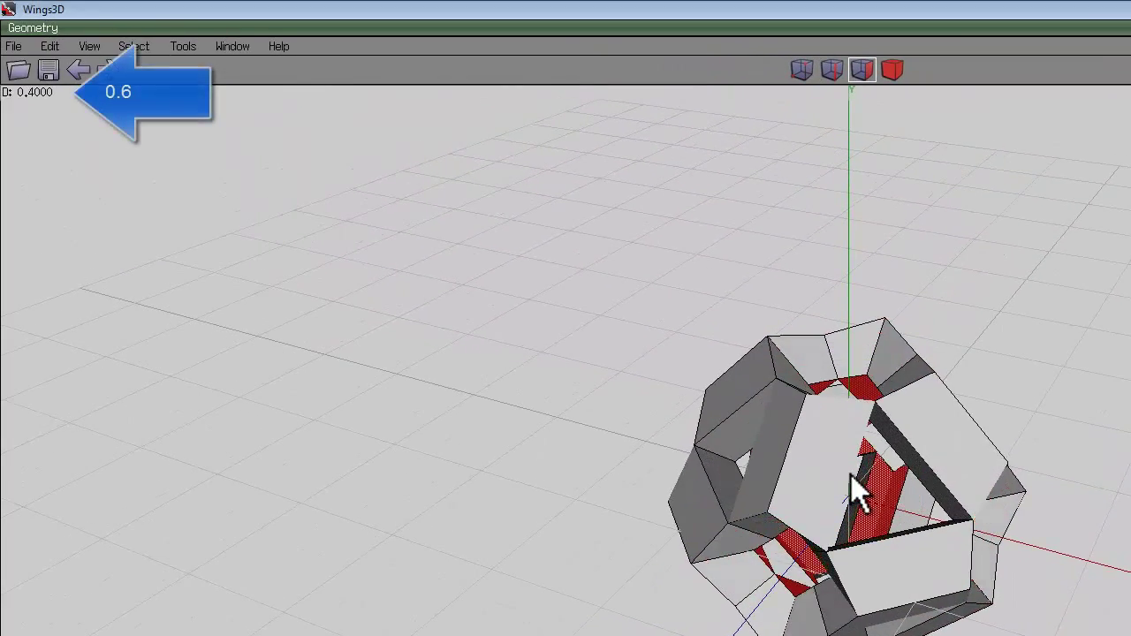
{"action": "left_click", "coordinate": [849, 475]}
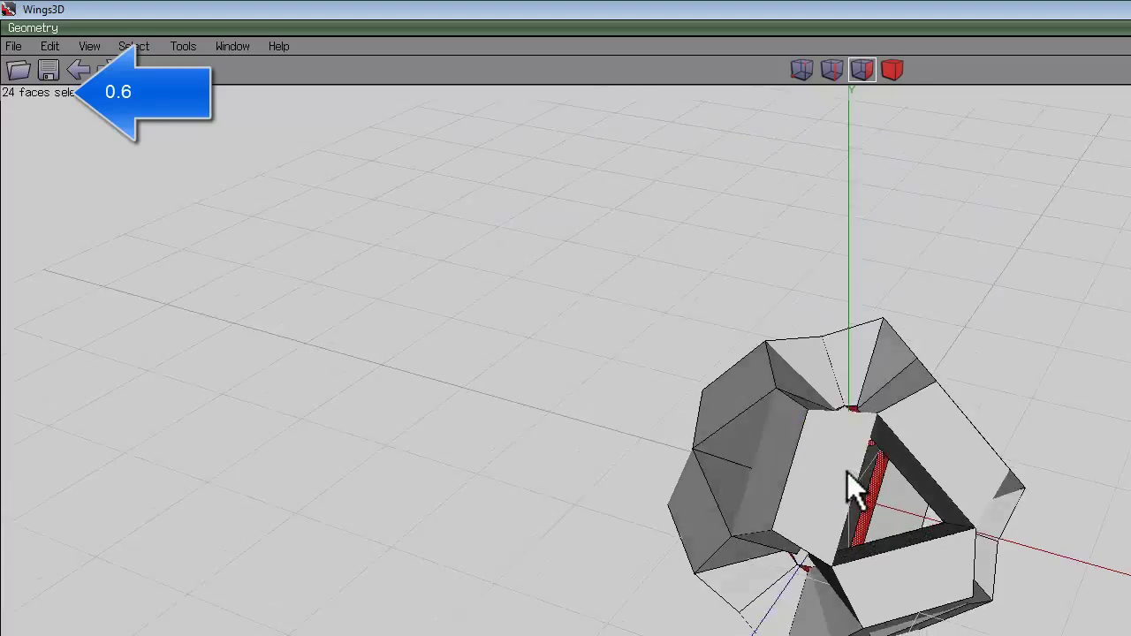
{"action": "middle_click_drag", "start_coordinate": [848, 472], "coordinate": [838, 487]}
{"action": "scroll", "coordinate": [849, 477], "scroll_direction": "up", "scroll_amount": 3}
{"action": "key", "text": "space"}
Step: Circularise the edge loops around the middle of each strut and loop cut the model into separate pieces along them
{"action": "left_click", "coordinate": [832, 69]}
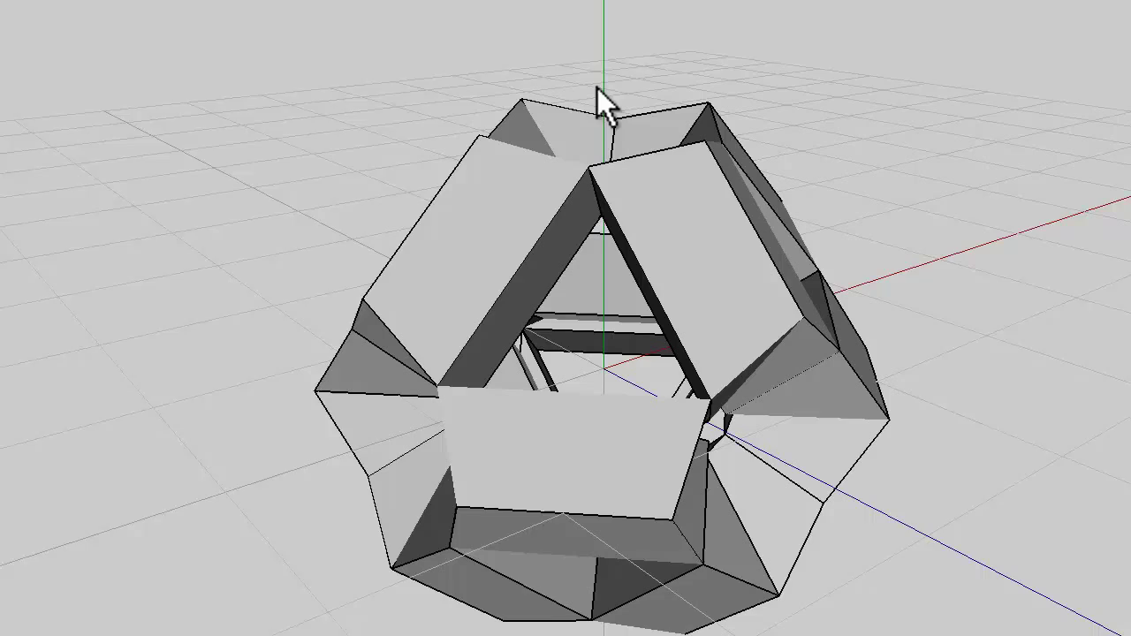
{"action": "left_click", "coordinate": [732, 230]}
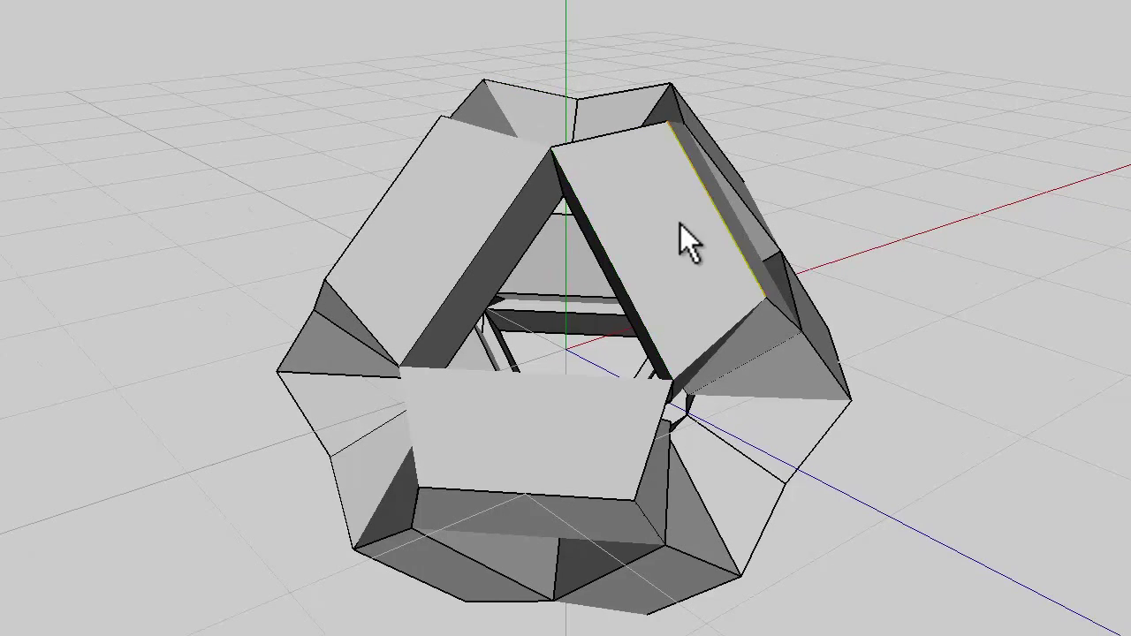
{"action": "middle_click_drag", "start_coordinate": [680, 224], "coordinate": [757, 206]}
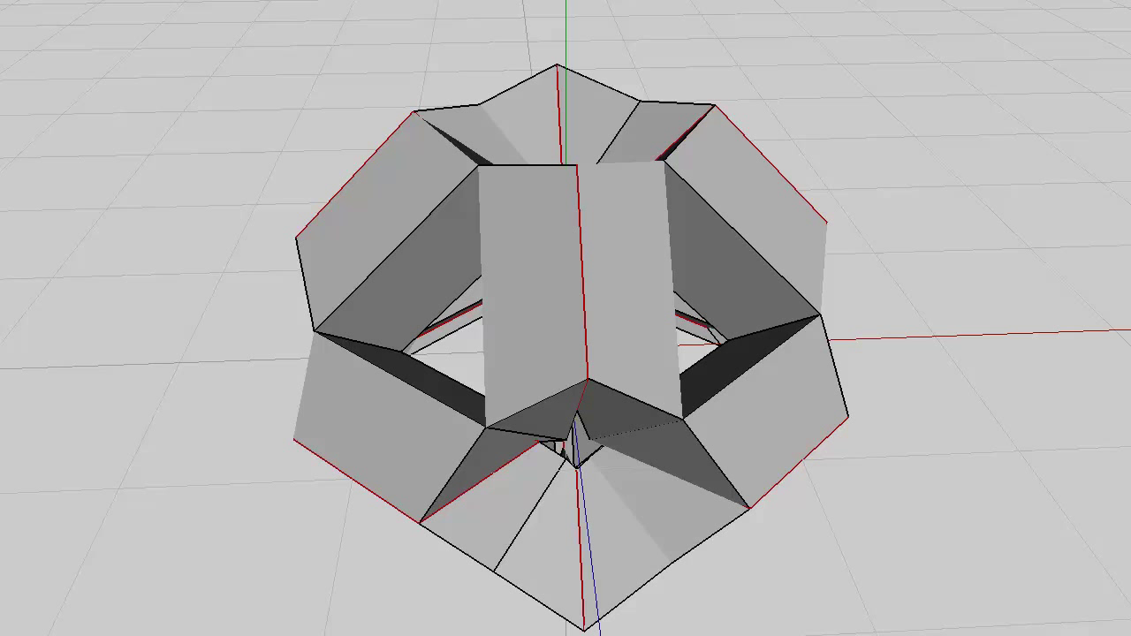
{"action": "right_click", "coordinate": [705, 19]}
{"action": "left_click", "coordinate": [698, 378]}
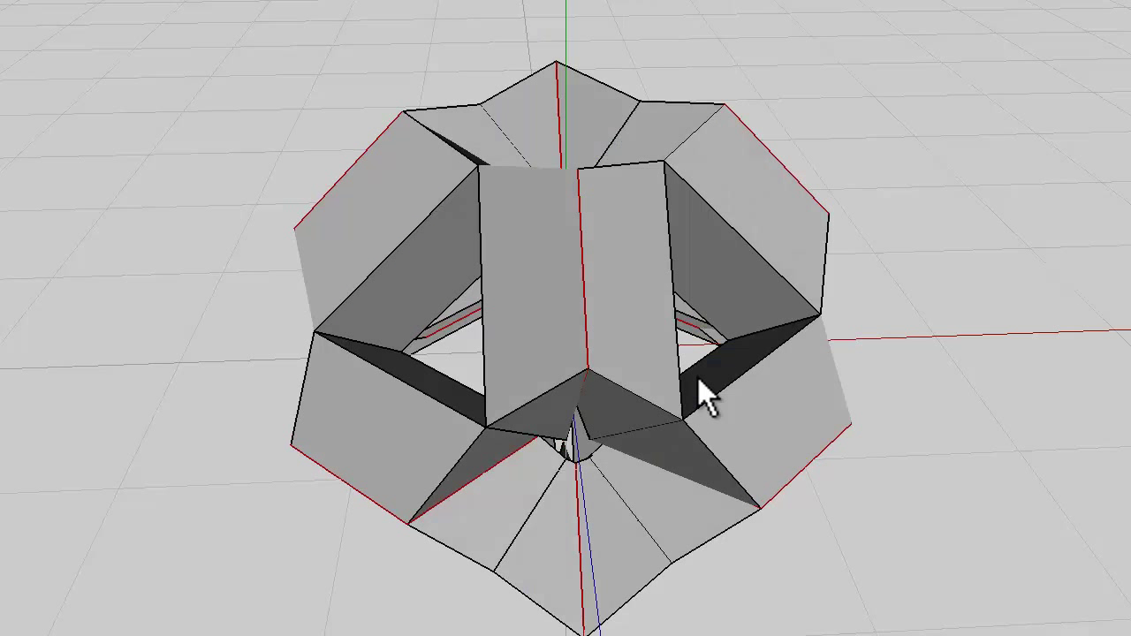
{"action": "mouse_move", "coordinate": [696, 366]}
{"action": "middle_mouse_down"}
{"action": "mouse_move", "coordinate": [563, 336]}
{"action": "mouse_move", "coordinate": [693, 364]}
{"action": "middle_mouse_up"}
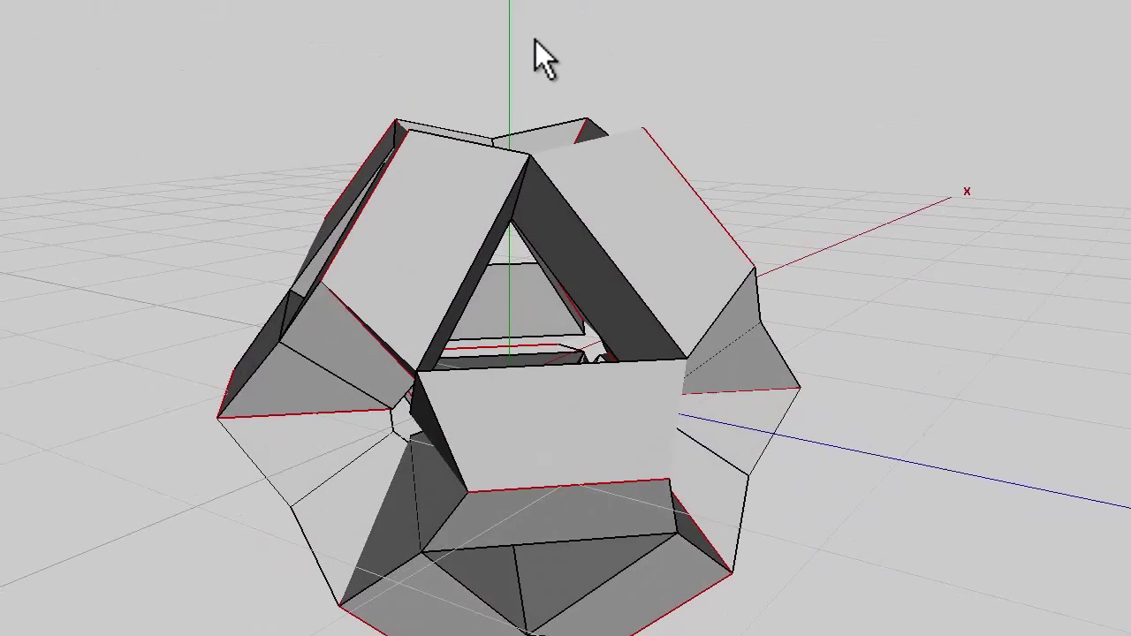
{"action": "right_click", "coordinate": [604, 15]}
{"action": "left_click", "coordinate": [315, 533]}
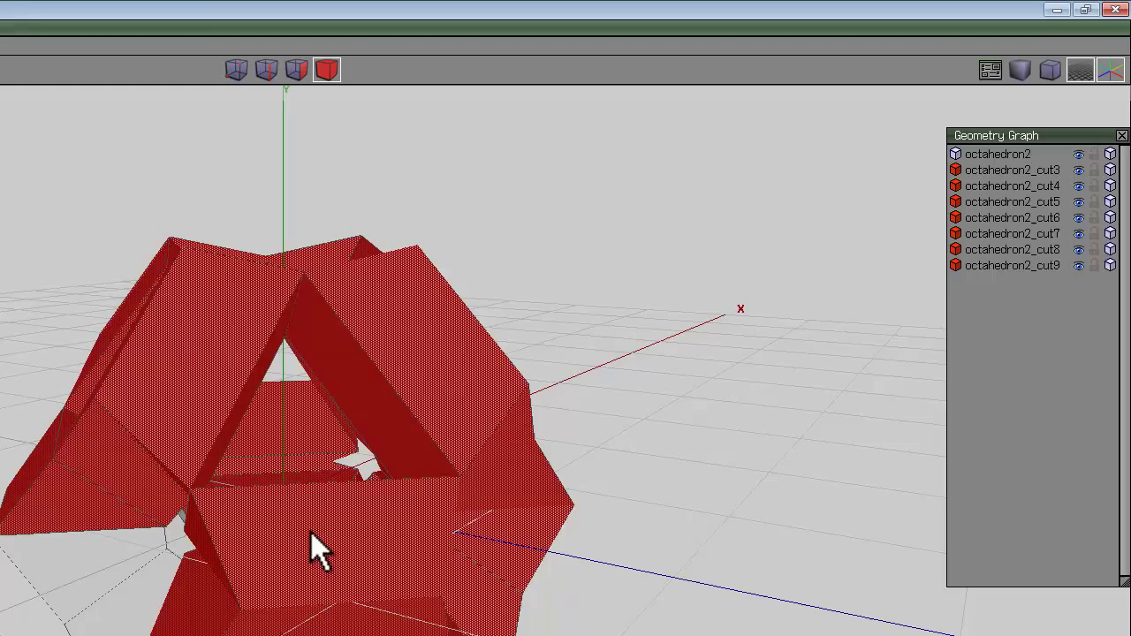
Step: Temporarily hide octahedron2 to select one exposed cut face, and extend the selection to the identical cut faces on all pieces
{"action": "middle_click_drag", "start_coordinate": [416, 254], "coordinate": [836, 103]}
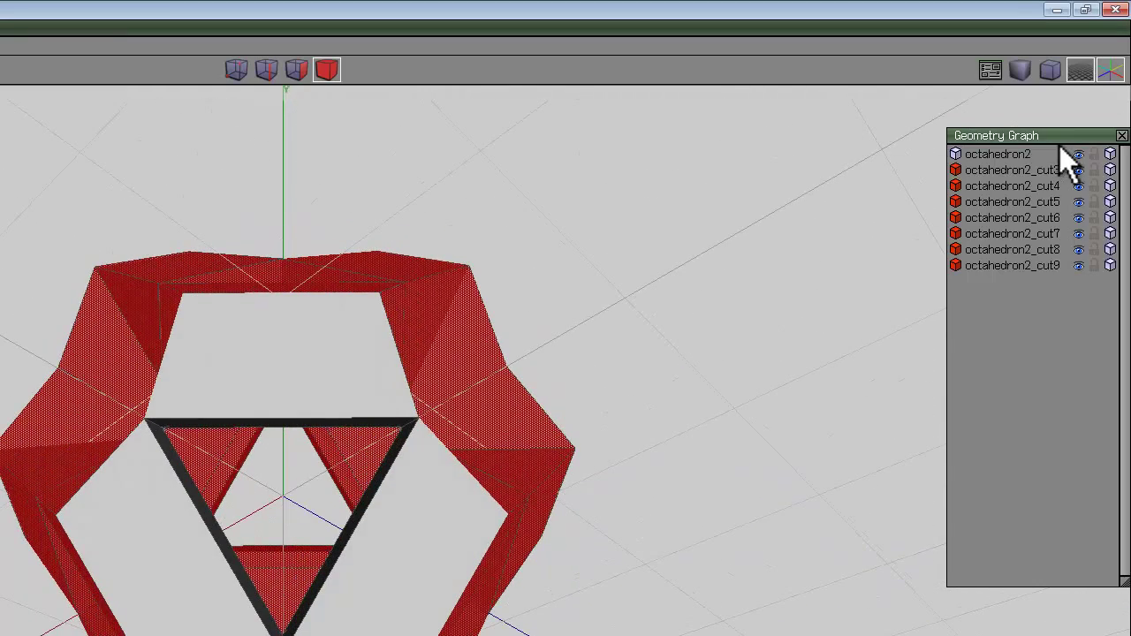
{"action": "left_click", "coordinate": [1079, 156]}
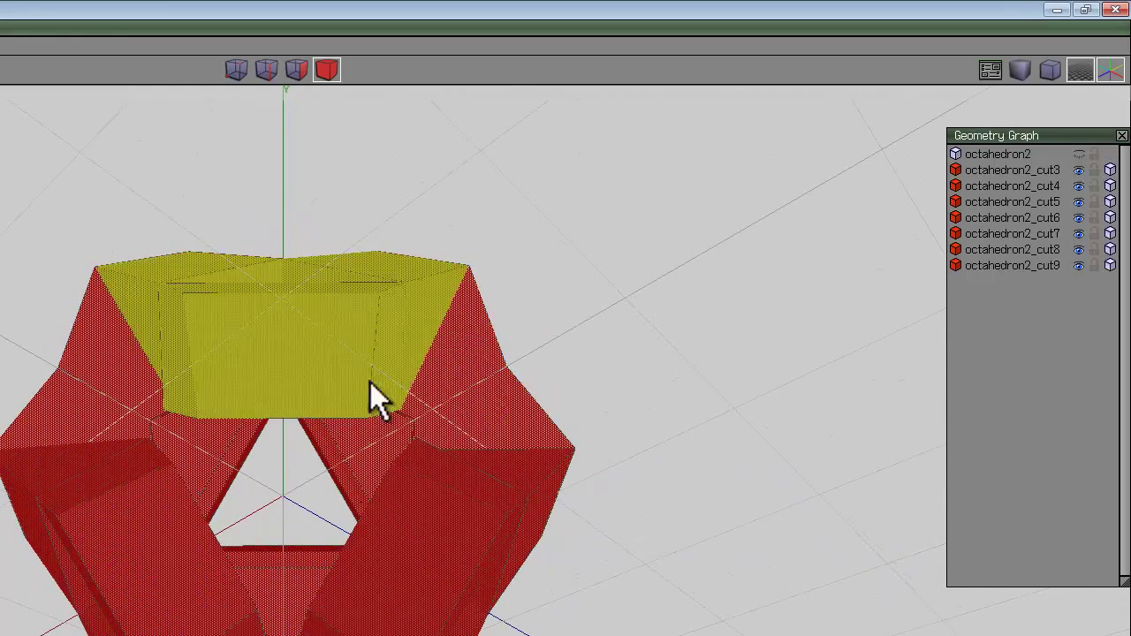
{"action": "left_click", "coordinate": [312, 392]}
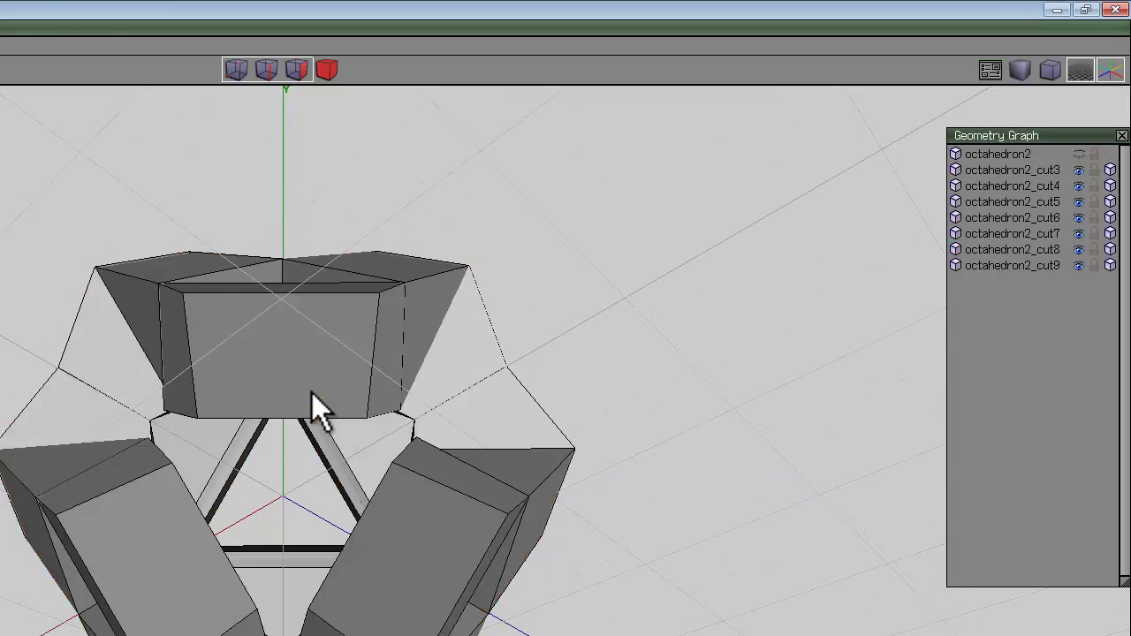
{"action": "left_click", "coordinate": [273, 357]}
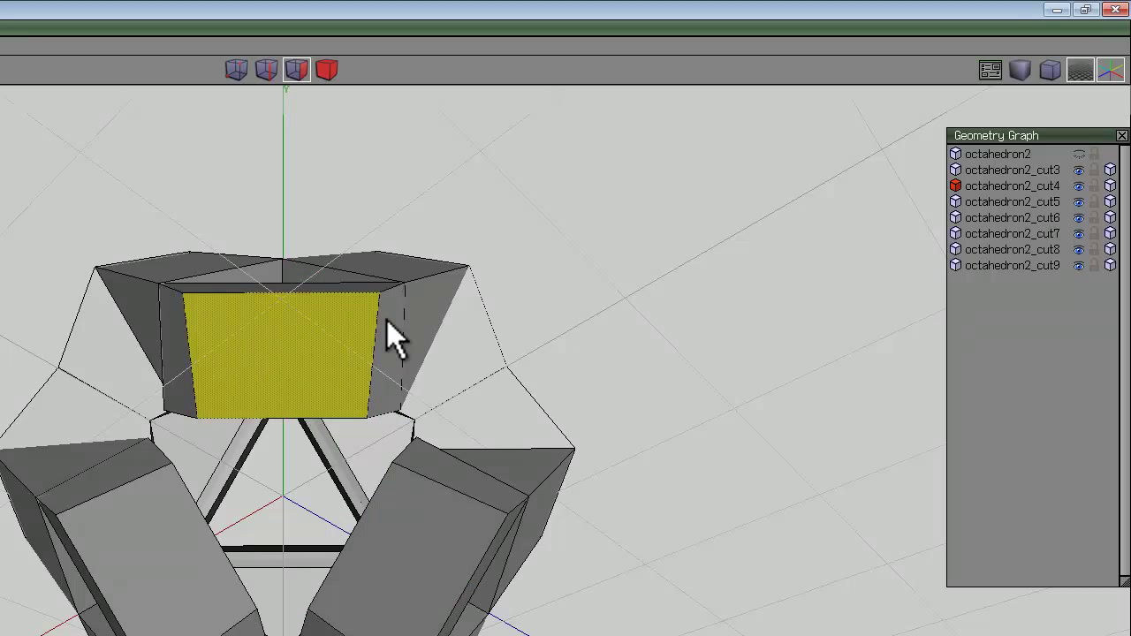
{"action": "left_click", "coordinate": [1079, 156]}
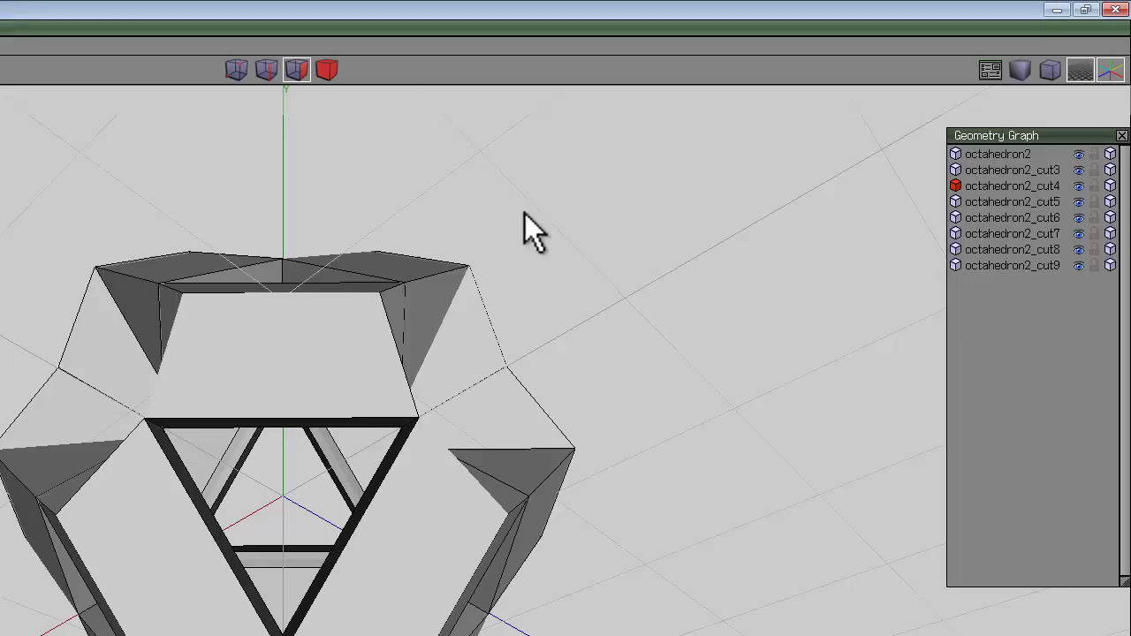
{"action": "key", "text": "ctrl+a"}
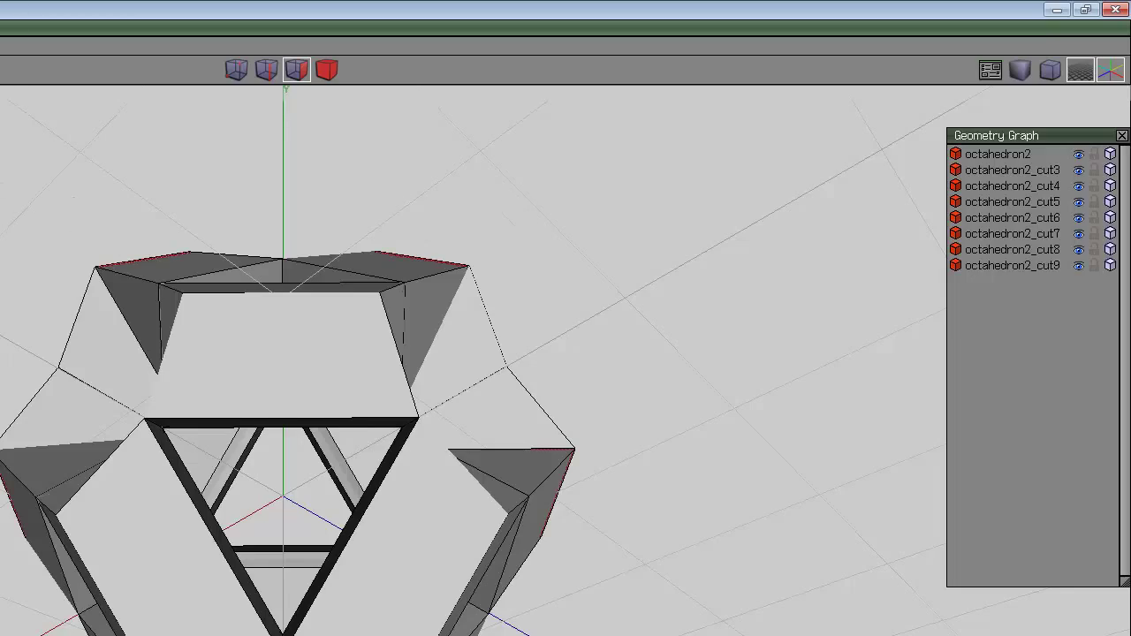
Step: Check the selected cut faces in wireframe and rotate them about their normals to twist the struts
{"action": "key", "text": "w"}
{"action": "middle_click", "coordinate": [280, 175]}
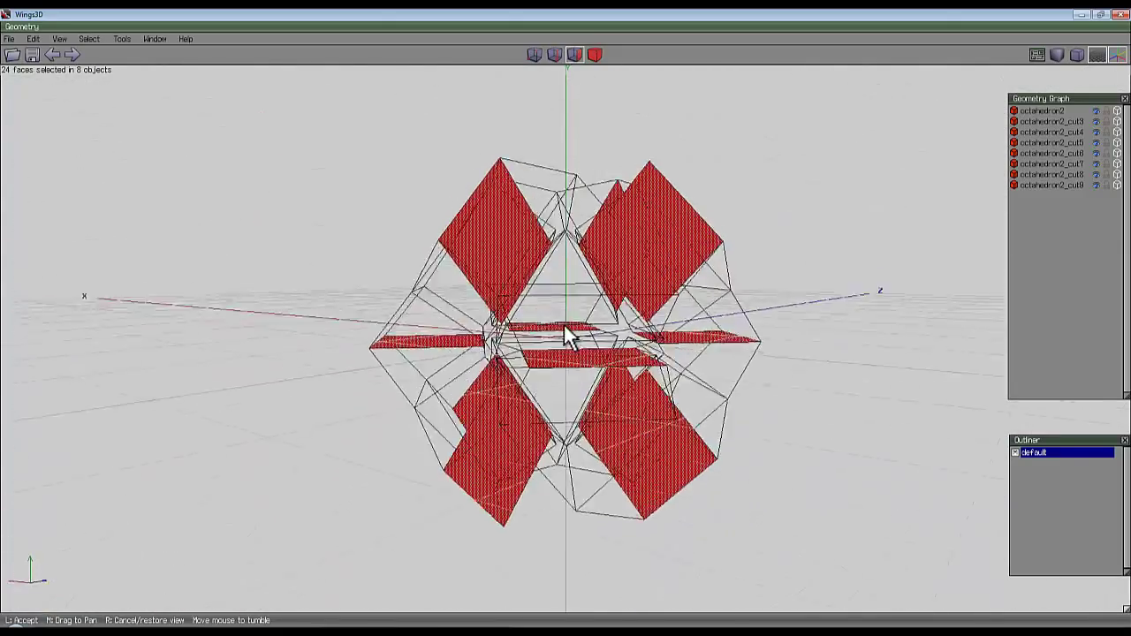
{"action": "left_click", "coordinate": [569, 332]}
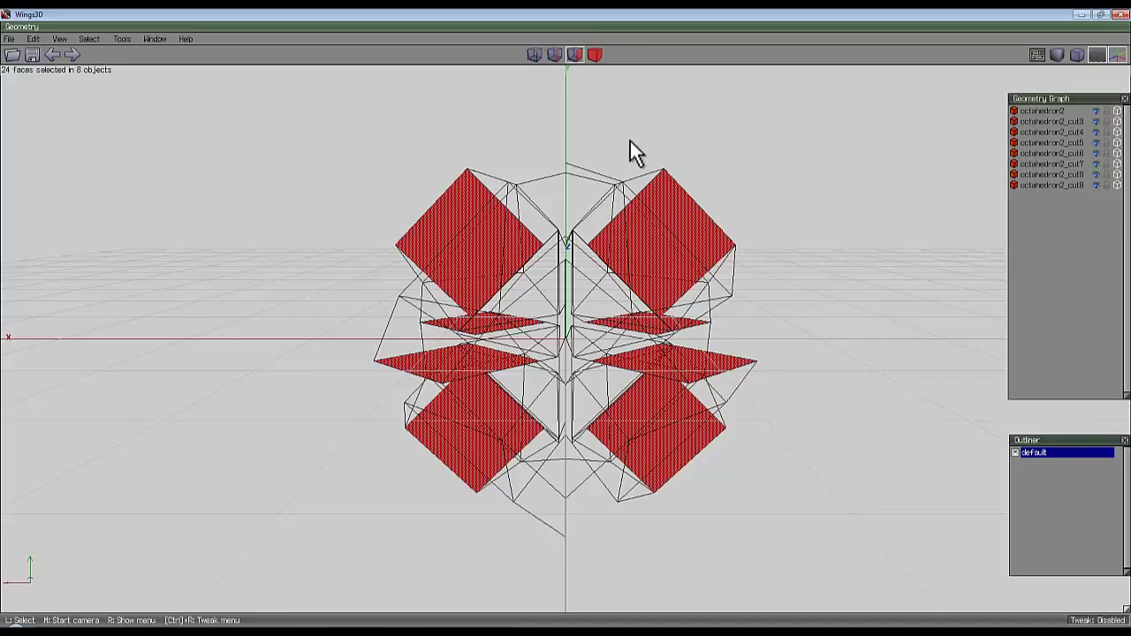
{"action": "key", "text": "w"}
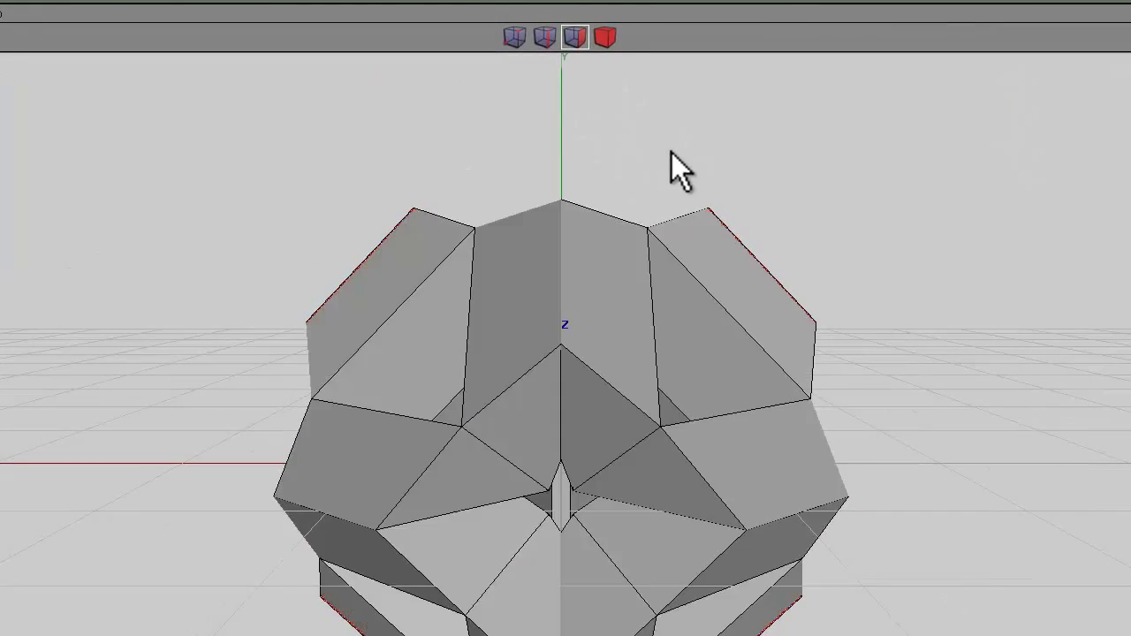
{"action": "right_click", "coordinate": [564, 104]}
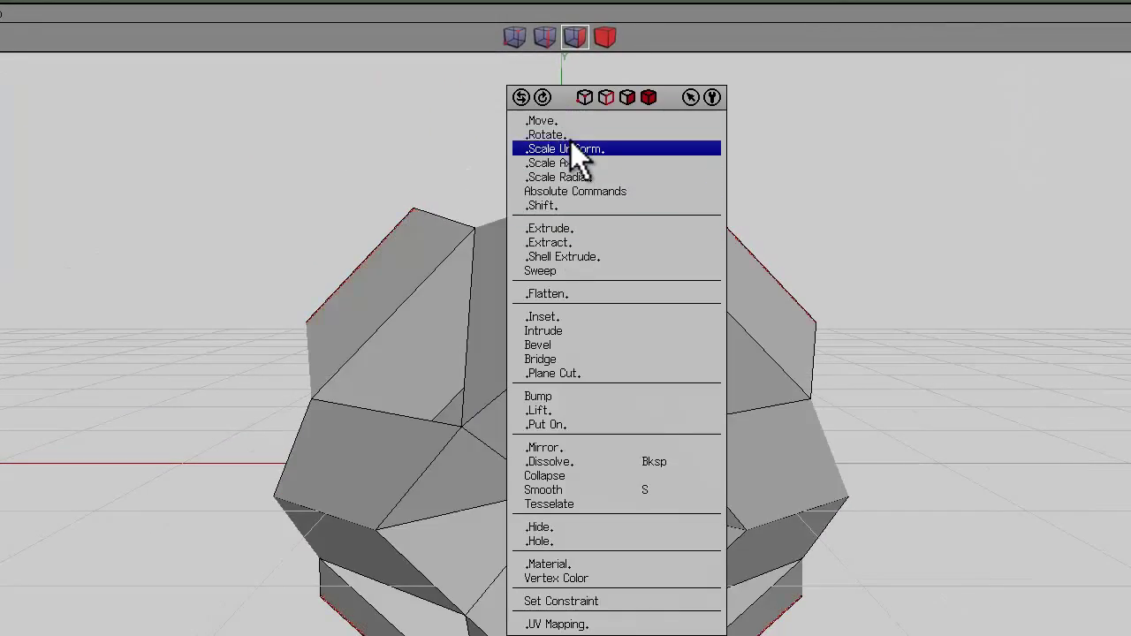
{"action": "left_click", "coordinate": [571, 137]}
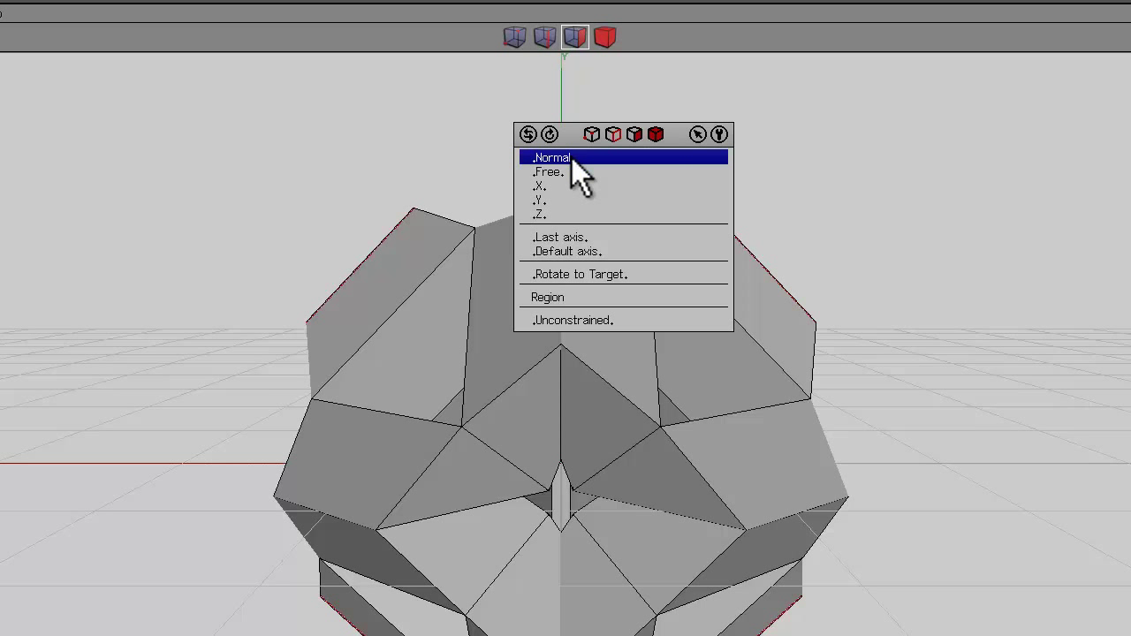
{"action": "left_click", "coordinate": [572, 159]}
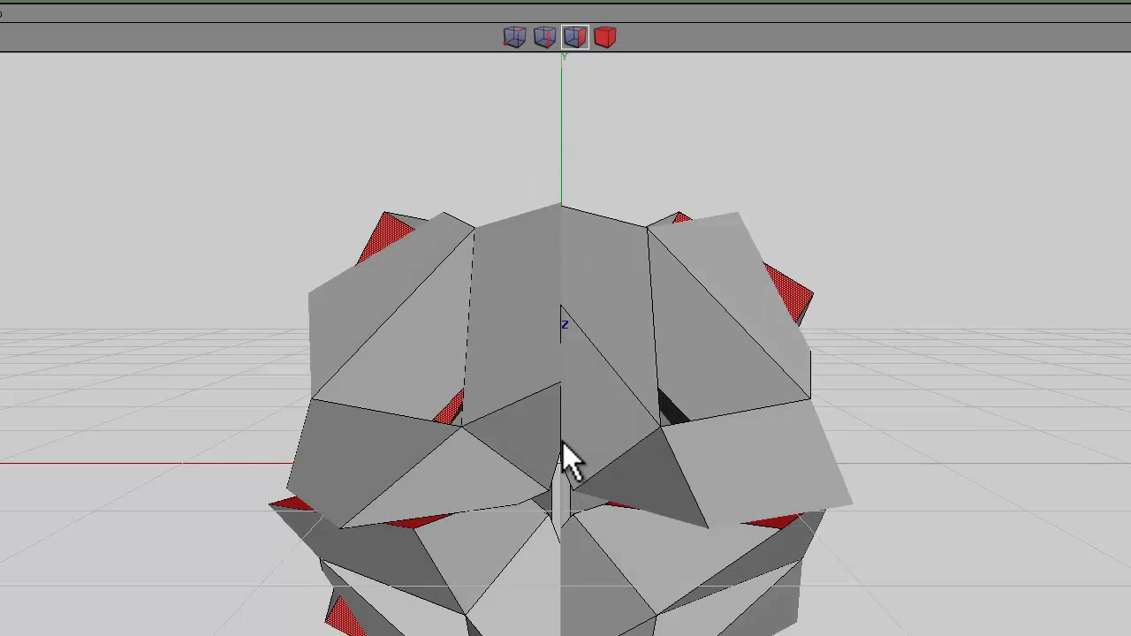
{"action": "left_click", "coordinate": [562, 442]}
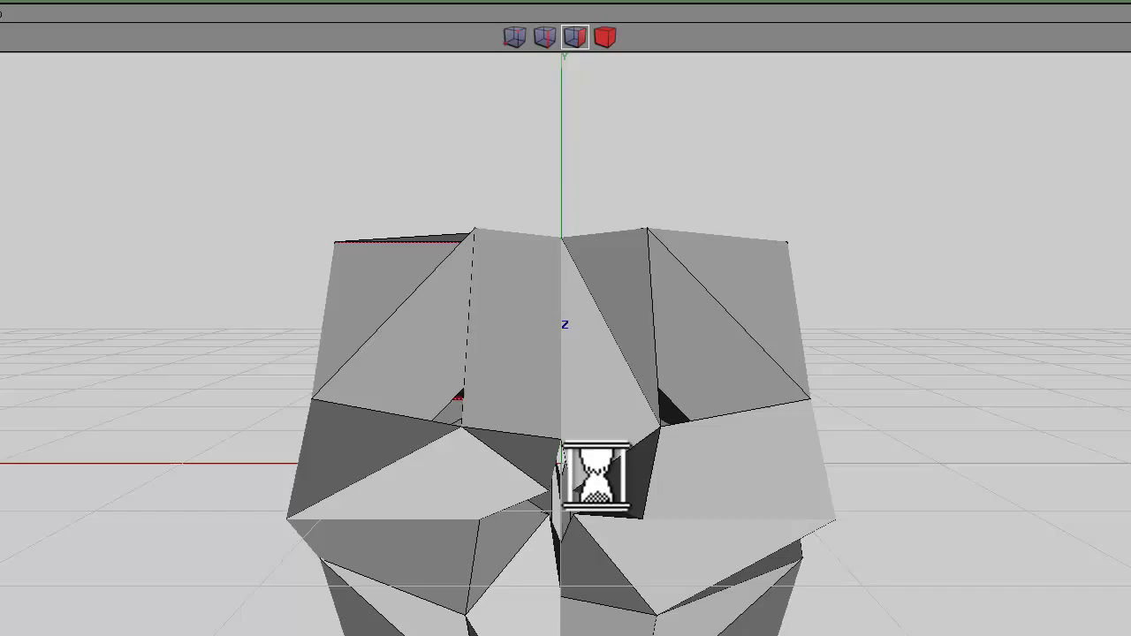
{"action": "middle_click", "coordinate": [571, 155]}
{"action": "middle_click_drag", "start_coordinate": [563, 442], "coordinate": [562, 440]}
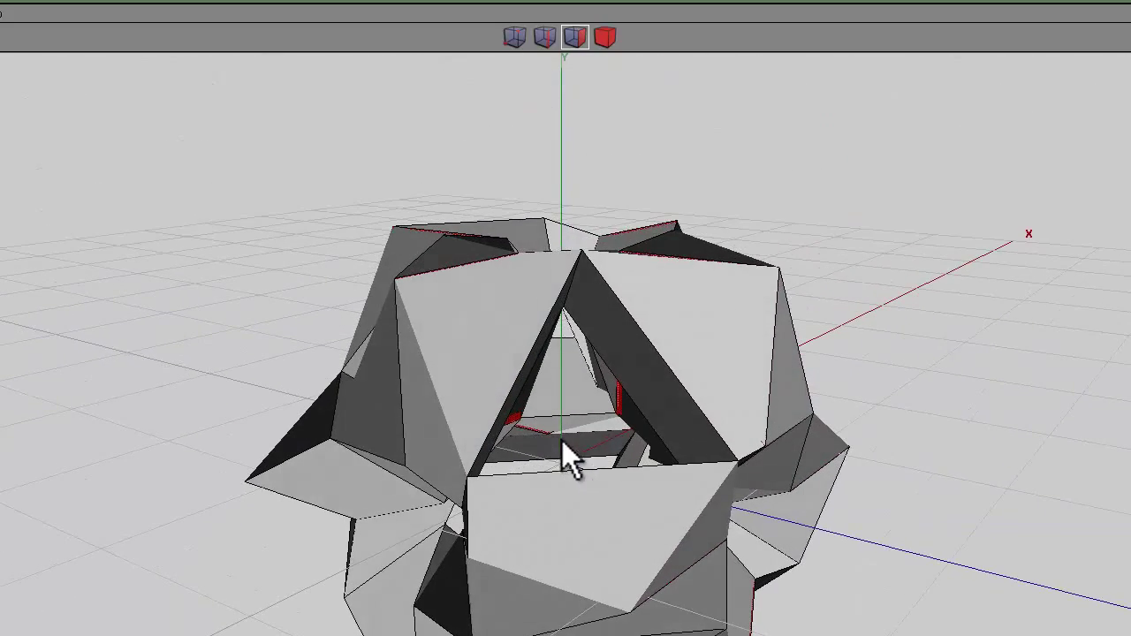
{"action": "right_click", "coordinate": [554, 145]}
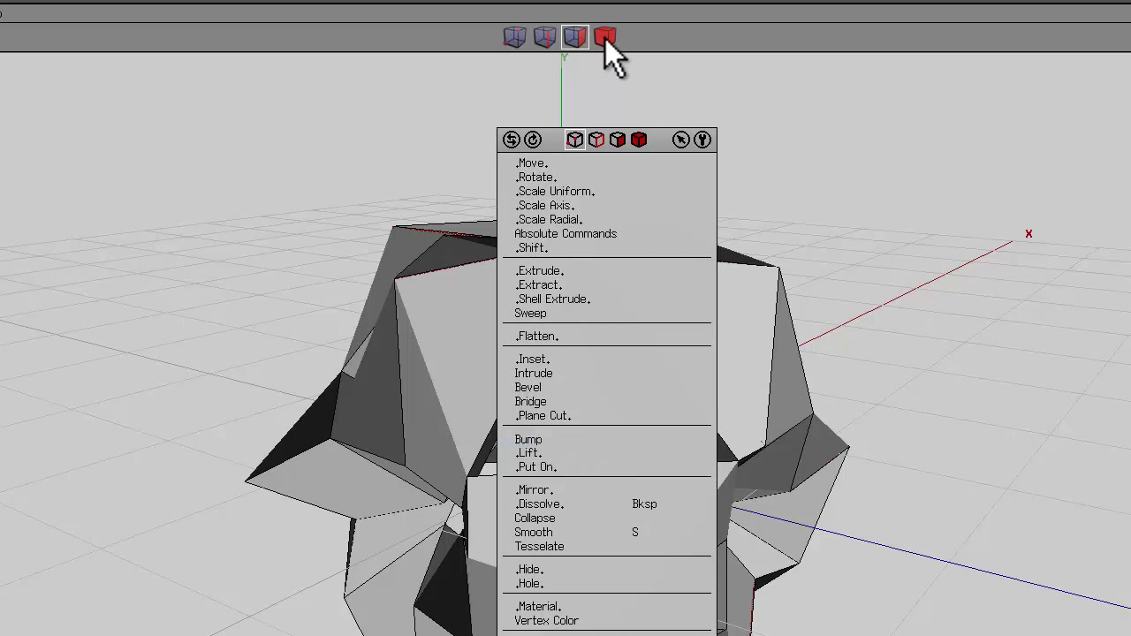
Step: Weld the twisted pieces back into one body and apply Doo Sabin Subdivision to the whole model
{"action": "left_click", "coordinate": [639, 140]}
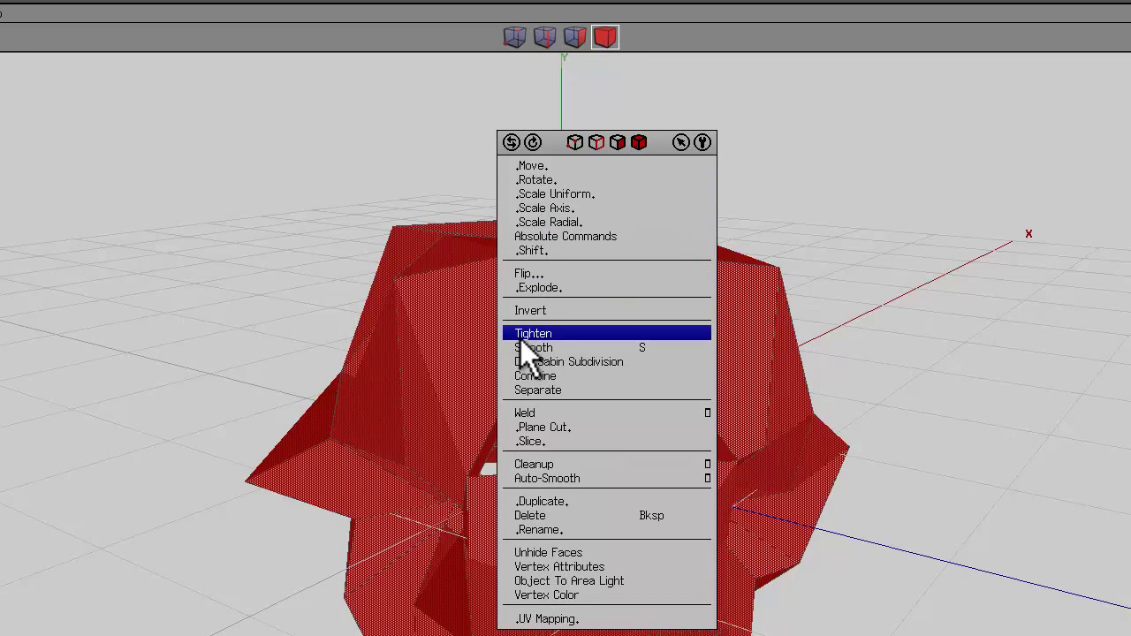
{"action": "left_click", "coordinate": [517, 413]}
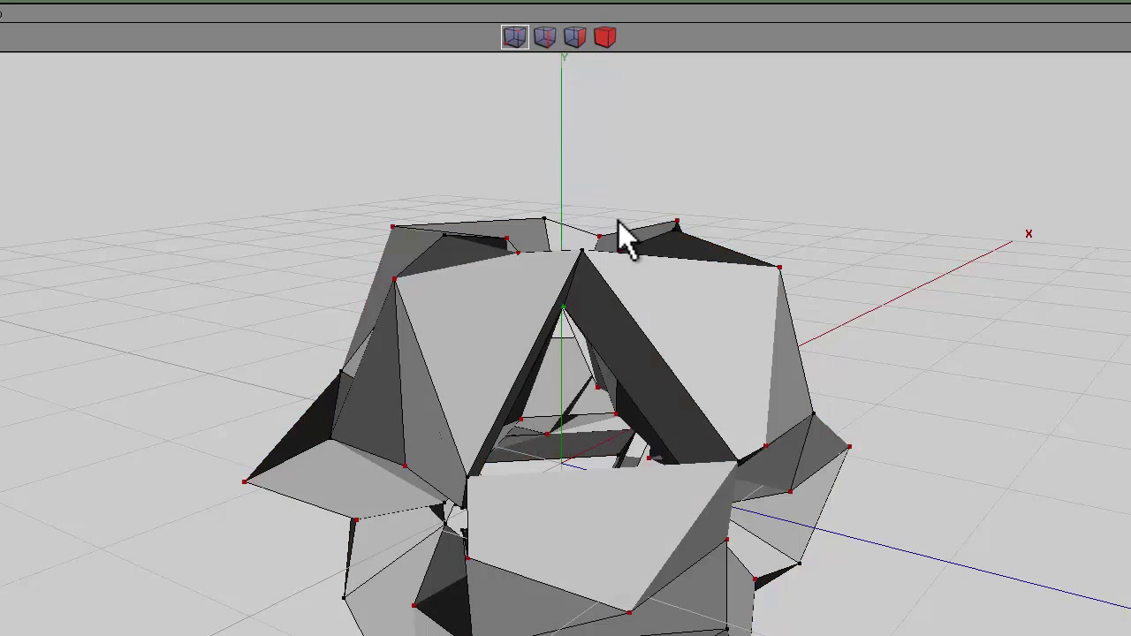
{"action": "left_click", "coordinate": [608, 40]}
{"action": "right_click", "coordinate": [587, 148]}
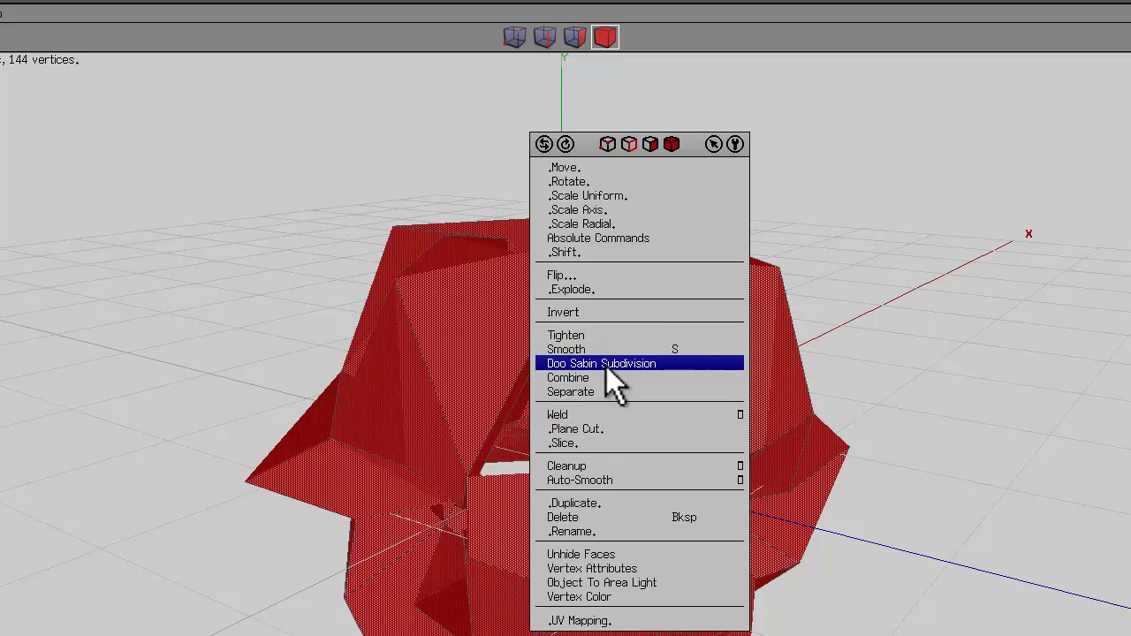
{"action": "left_click", "coordinate": [606, 367]}
{"action": "middle_click_drag", "start_coordinate": [660, 321], "coordinate": [689, 263]}
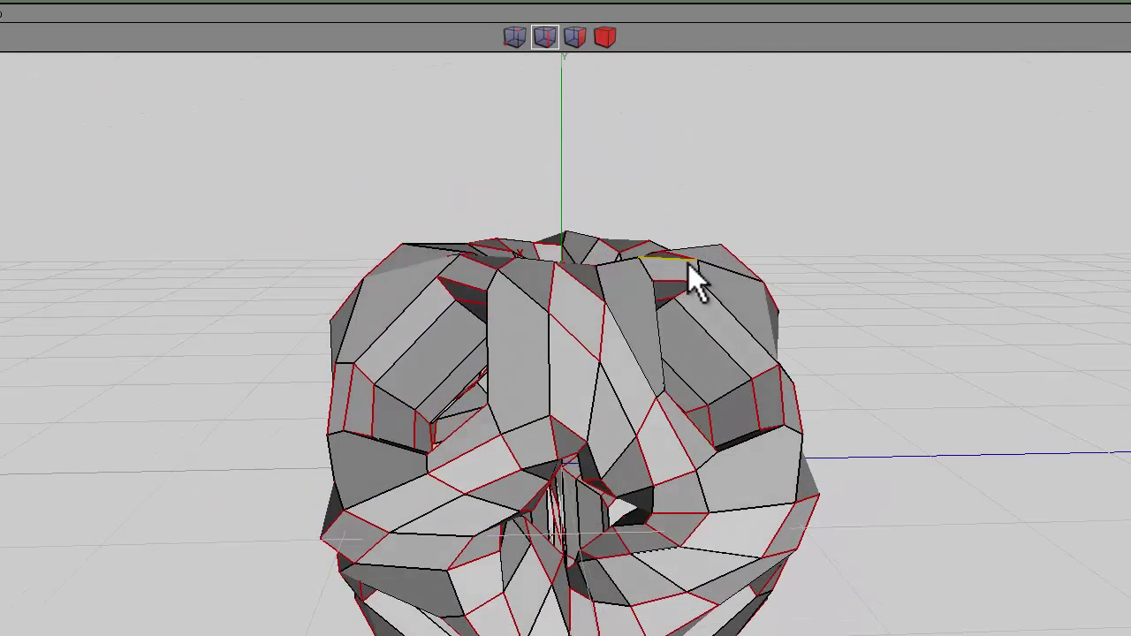
Step: Tighten all vertices of the subdivided model to even out its looped strands
{"action": "left_click", "coordinate": [514, 38]}
{"action": "right_click", "coordinate": [560, 189]}
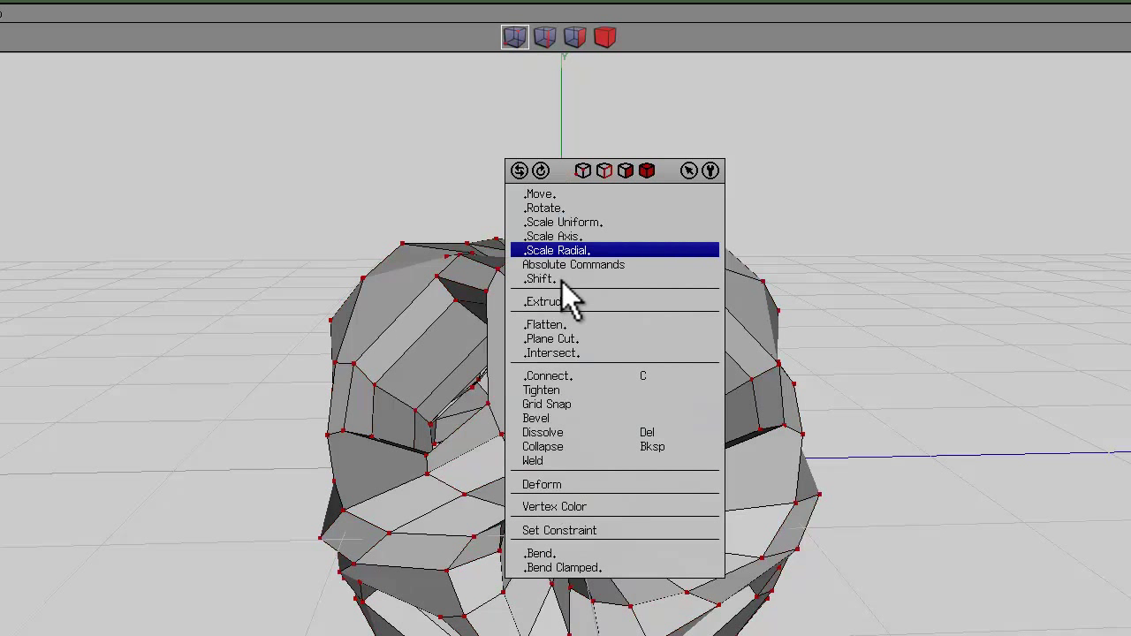
{"action": "left_click", "coordinate": [551, 390]}
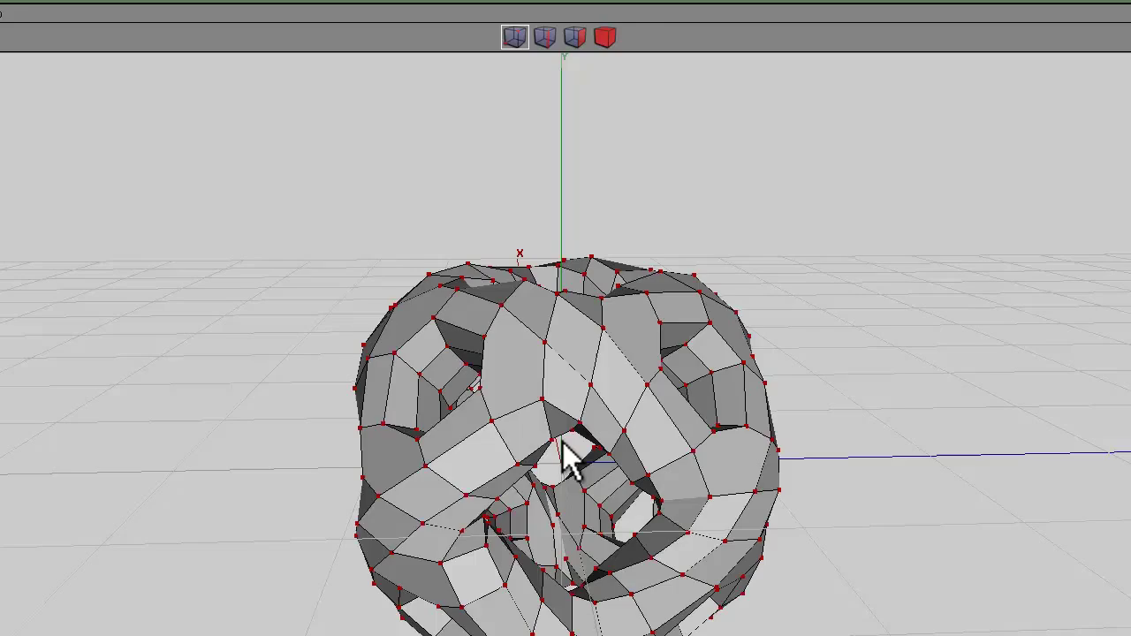
{"action": "left_click_drag", "start_coordinate": [563, 441], "coordinate": [560, 442]}
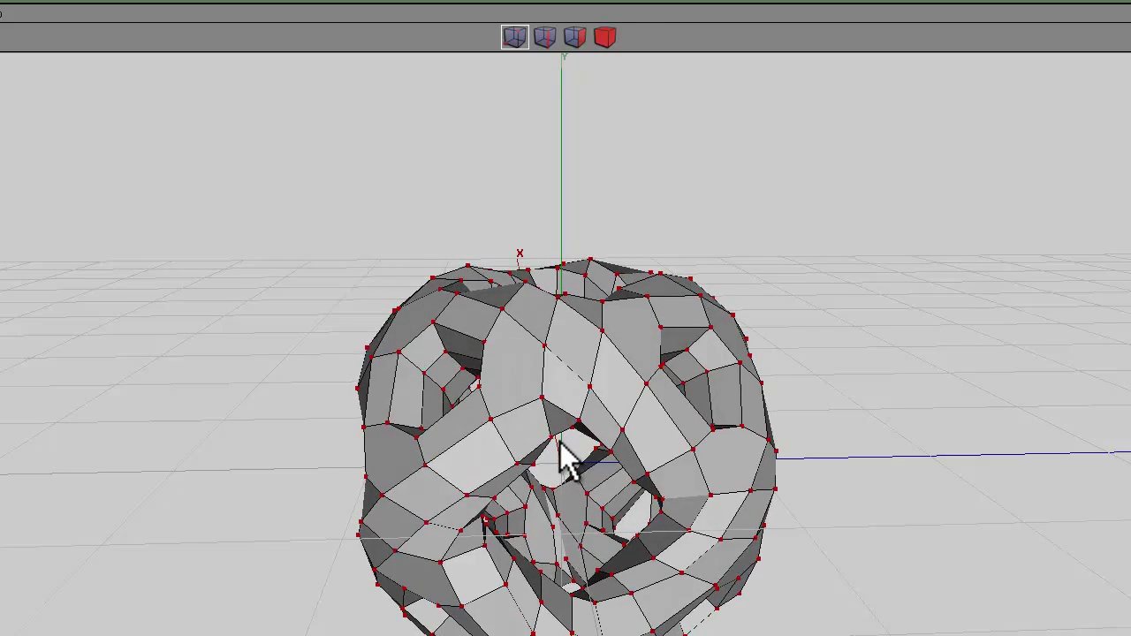
{"action": "left_click", "coordinate": [560, 442]}
{"action": "middle_click_drag", "start_coordinate": [550, 386], "coordinate": [559, 439]}
{"action": "scroll", "coordinate": [557, 435], "scroll_direction": "up", "scroll_amount": 3}
{"action": "scroll", "coordinate": [560, 441], "scroll_direction": "down", "scroll_amount": 5}
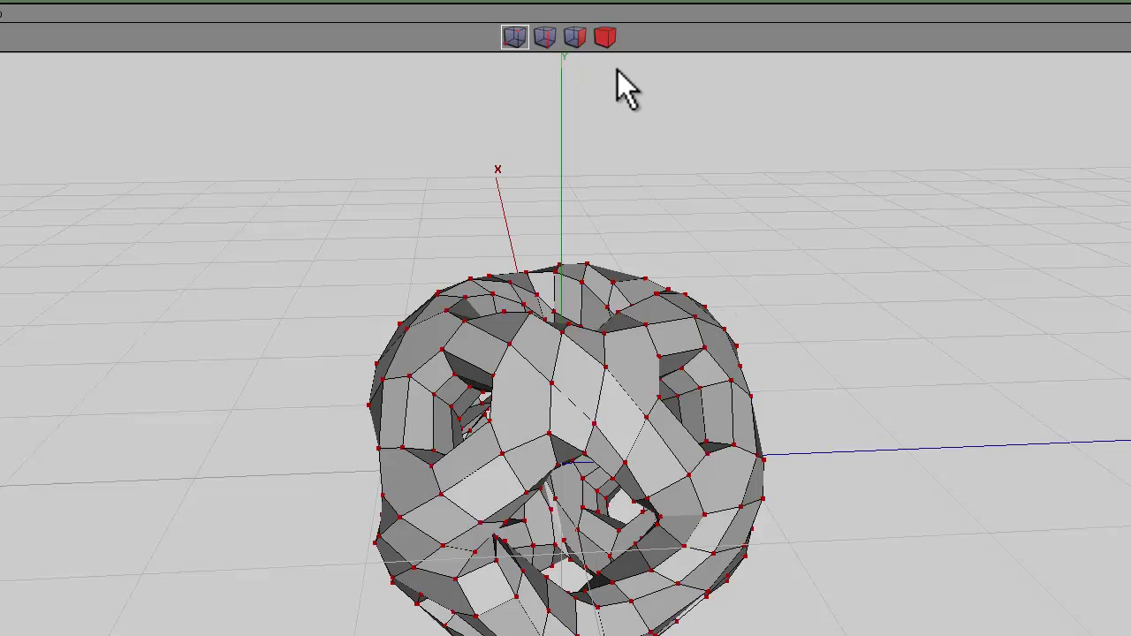
Step: Assign a new material named 1 with a pale yellow diffuse colour to all faces of the model
{"action": "left_click", "coordinate": [596, 39]}
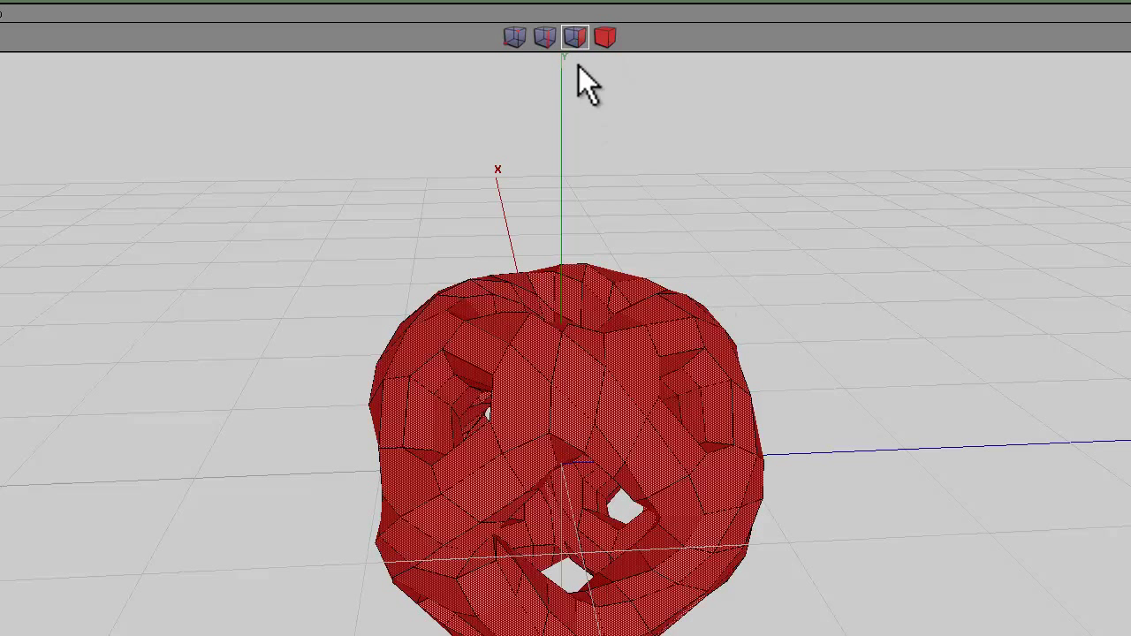
{"action": "right_click", "coordinate": [614, 227]}
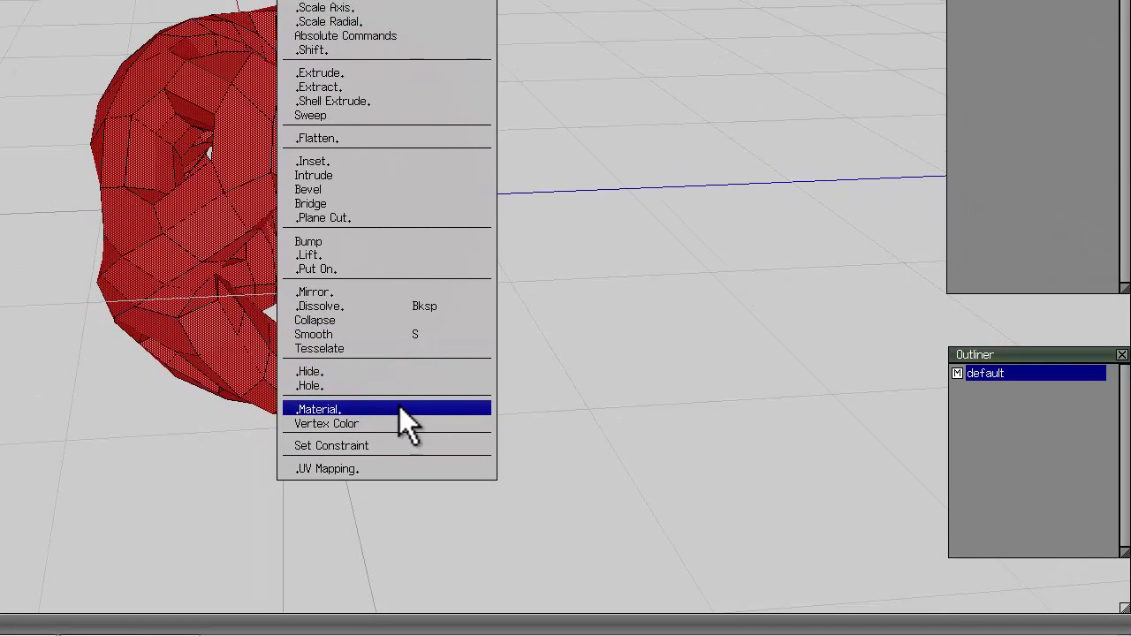
{"action": "left_click", "coordinate": [615, 610]}
{"action": "type", "text": "1"}
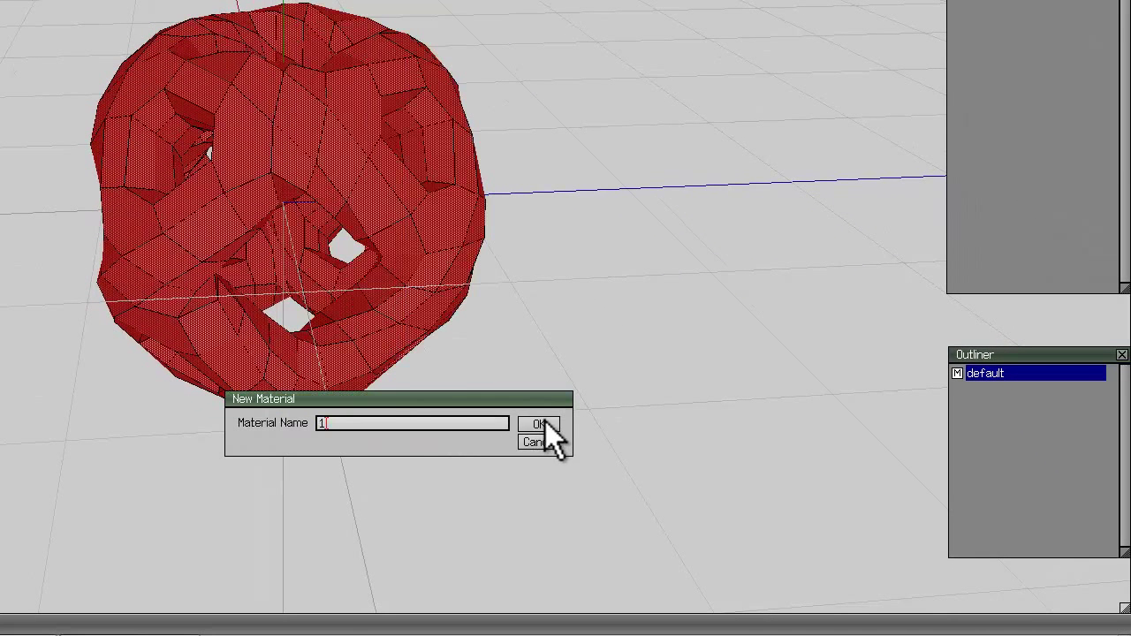
{"action": "left_click", "coordinate": [541, 424]}
{"action": "left_click", "coordinate": [636, 442]}
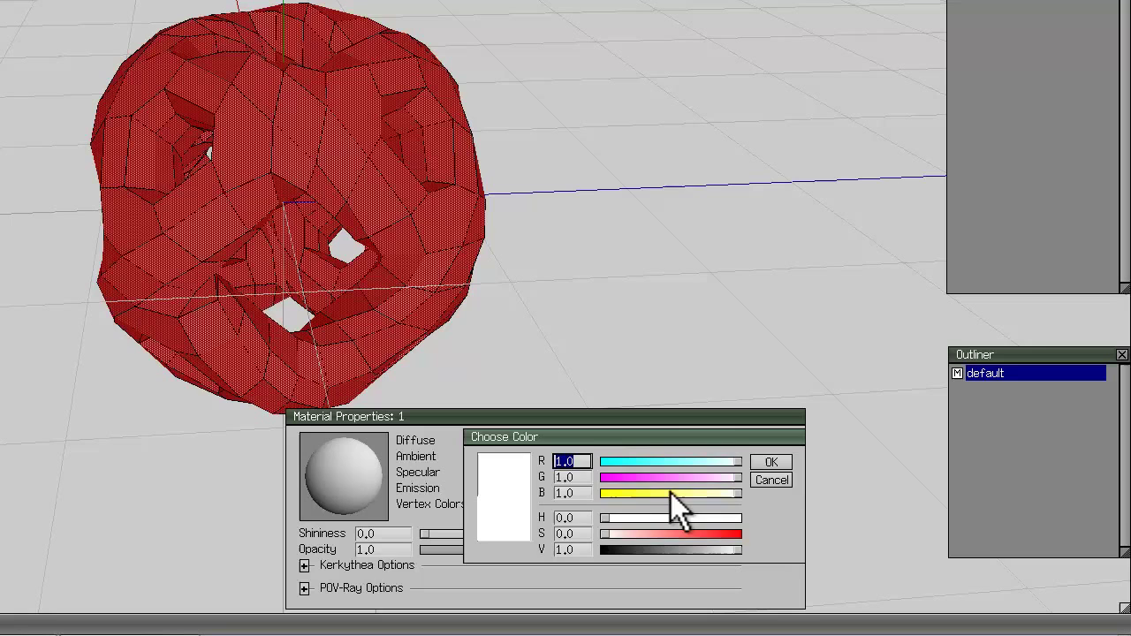
{"action": "left_click", "coordinate": [671, 493]}
{"action": "left_click", "coordinate": [772, 463]}
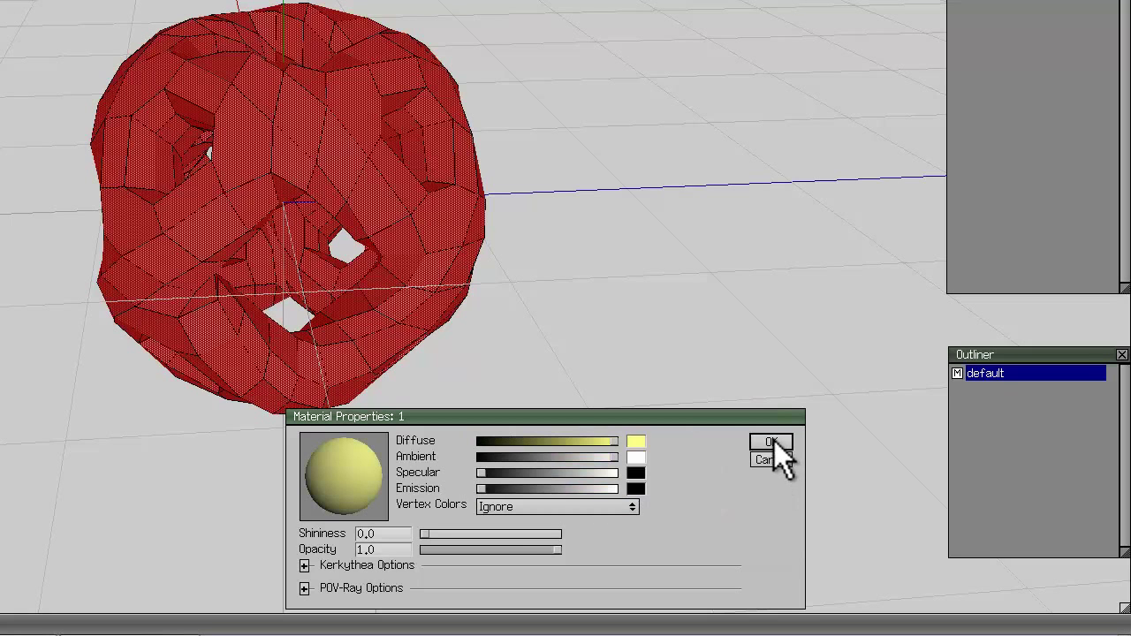
{"action": "left_click", "coordinate": [771, 441]}
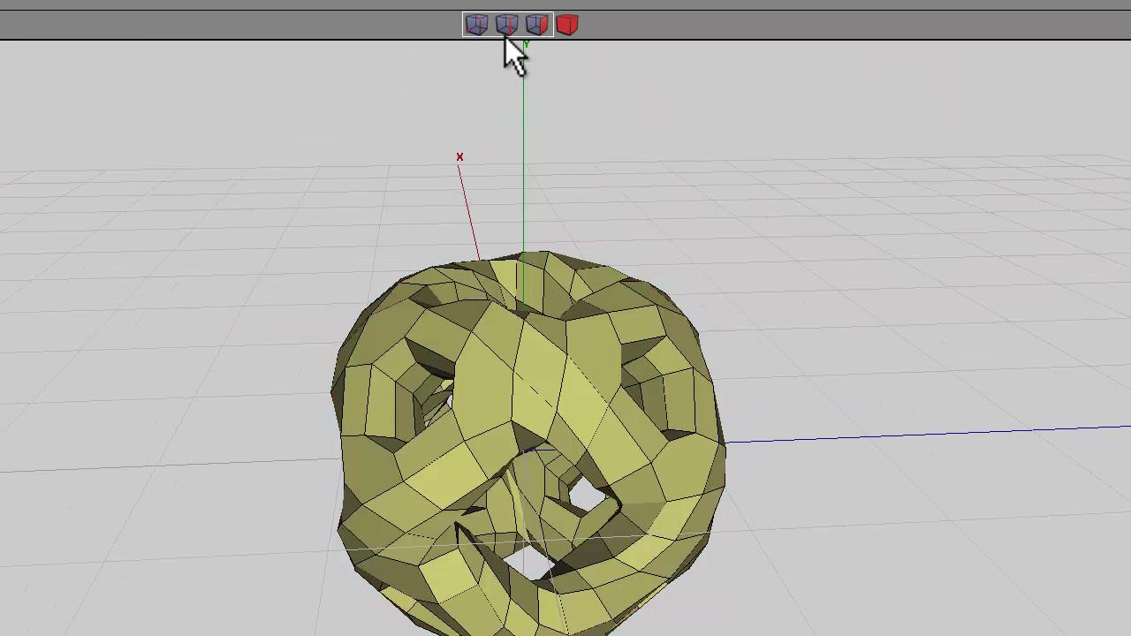
Step: Select the edge ring running along one twisted strand, plus the similar edges on all other strands
{"action": "left_click", "coordinate": [506, 27]}
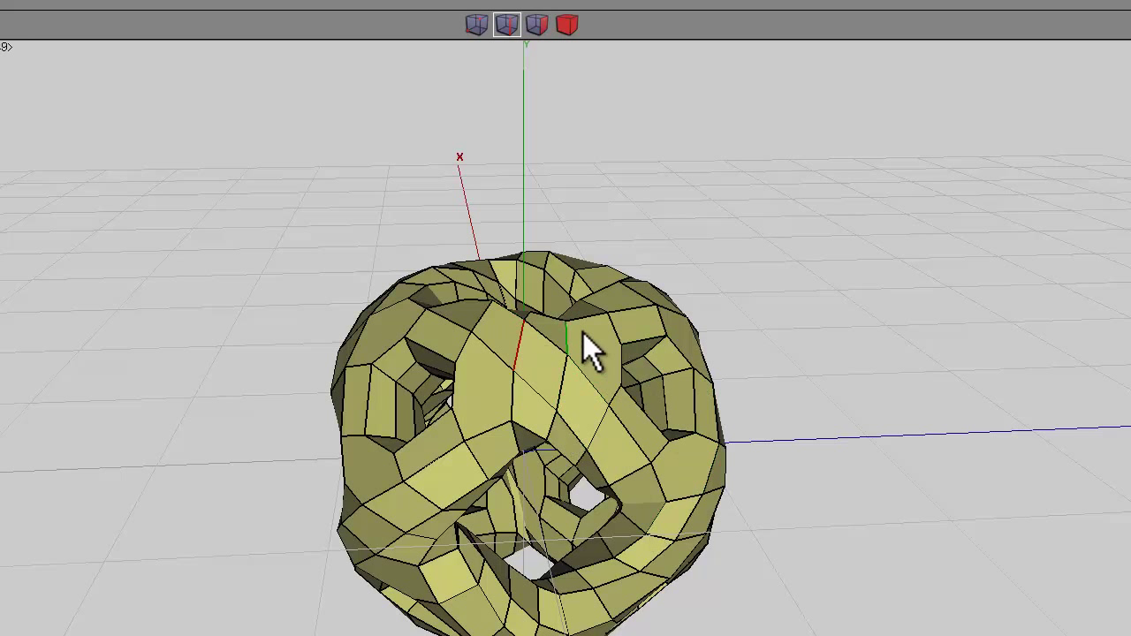
{"action": "left_click", "coordinate": [495, 400]}
{"action": "left_click", "coordinate": [497, 407], "text": "shift"}
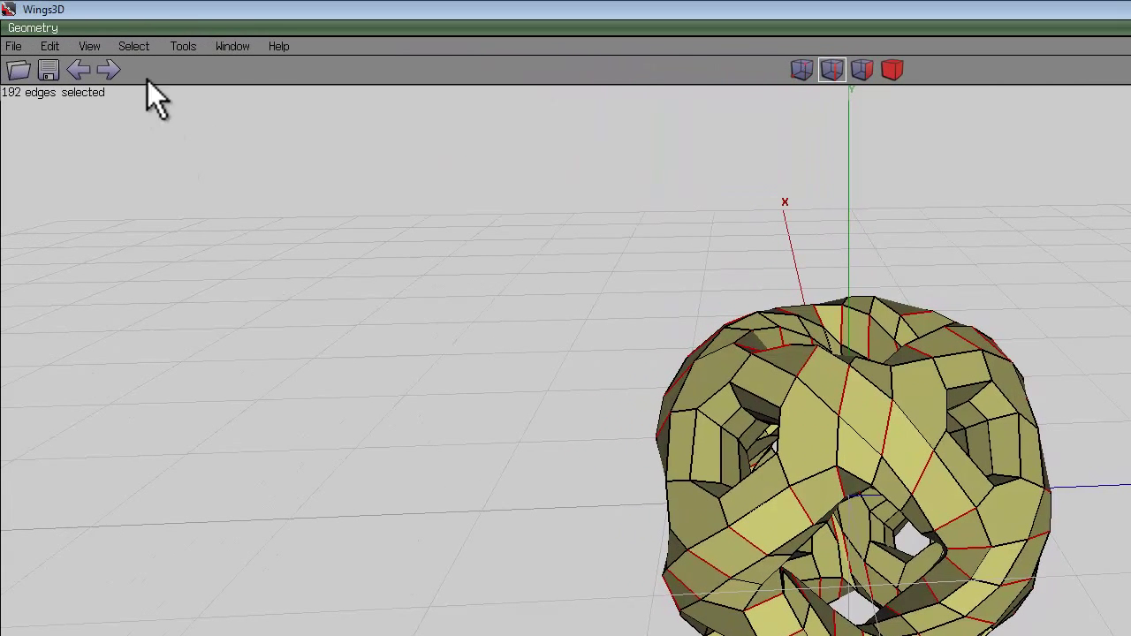
{"action": "left_click", "coordinate": [130, 48]}
{"action": "mouse_move", "coordinate": [152, 141]}
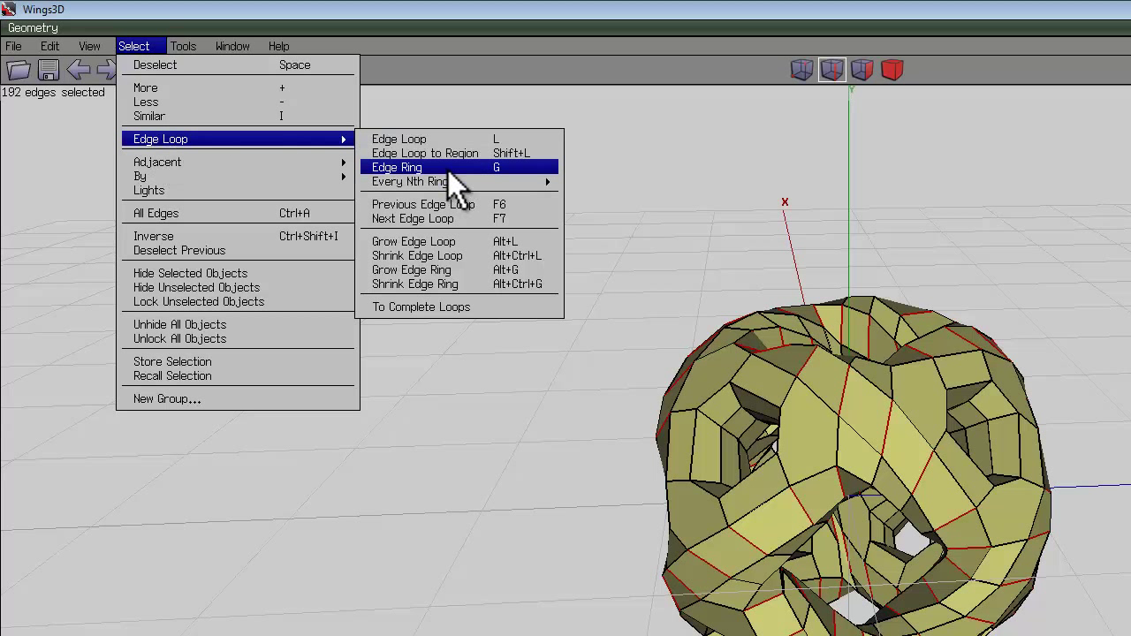
{"action": "left_click", "coordinate": [756, 174]}
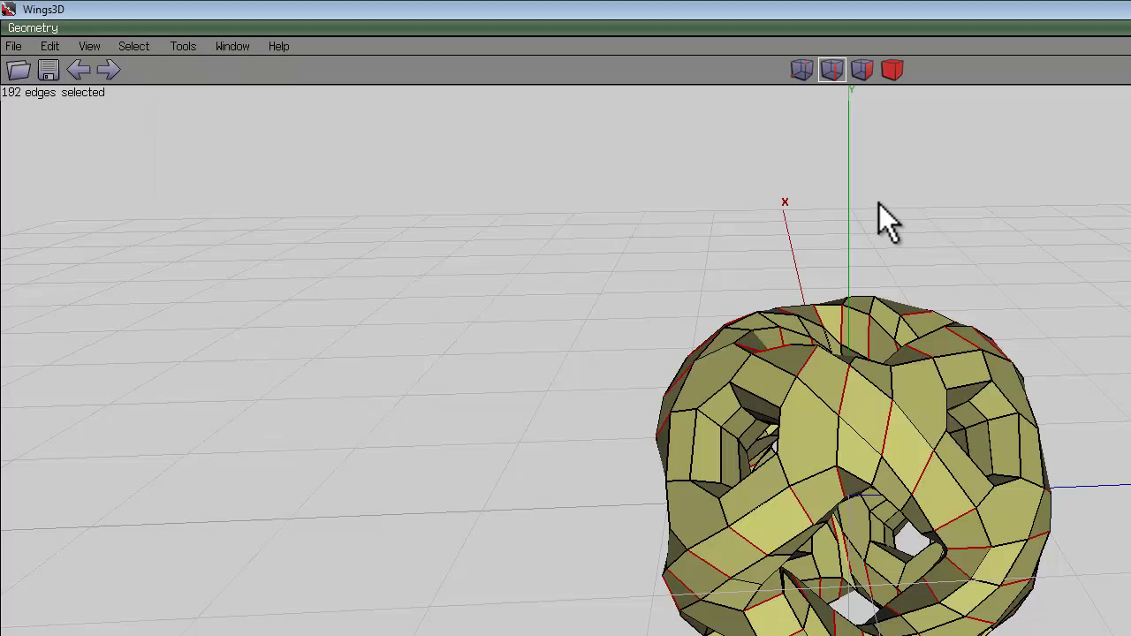
Step: Convert the selected edge rings to faces and invert the face selection
{"action": "left_click", "coordinate": [863, 70]}
{"action": "left_click", "coordinate": [134, 45]}
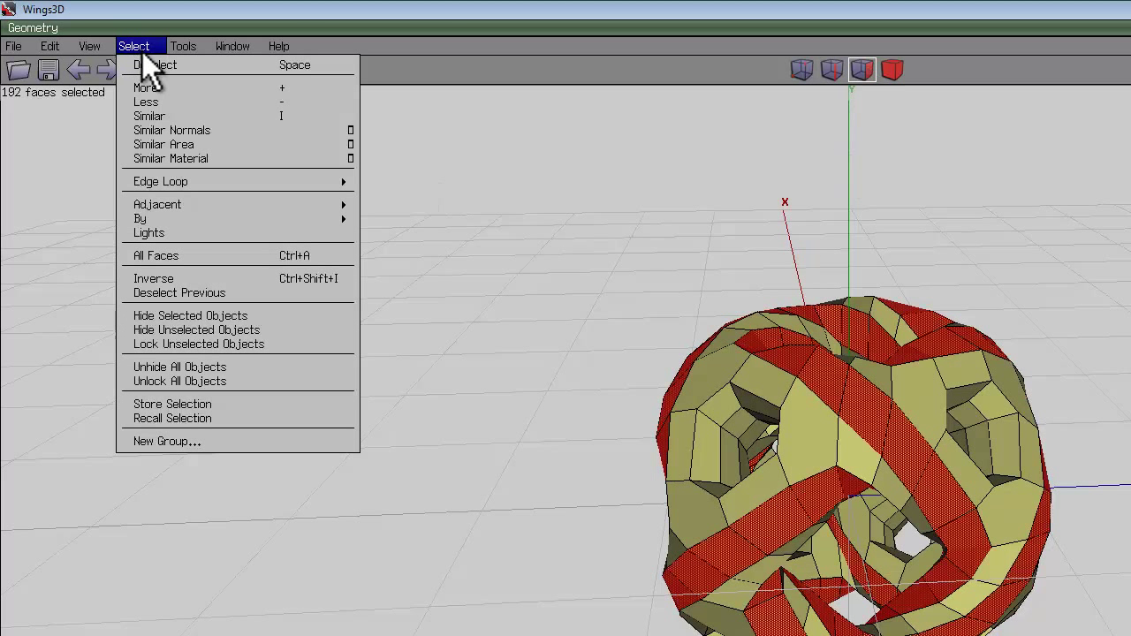
{"action": "left_click", "coordinate": [169, 280]}
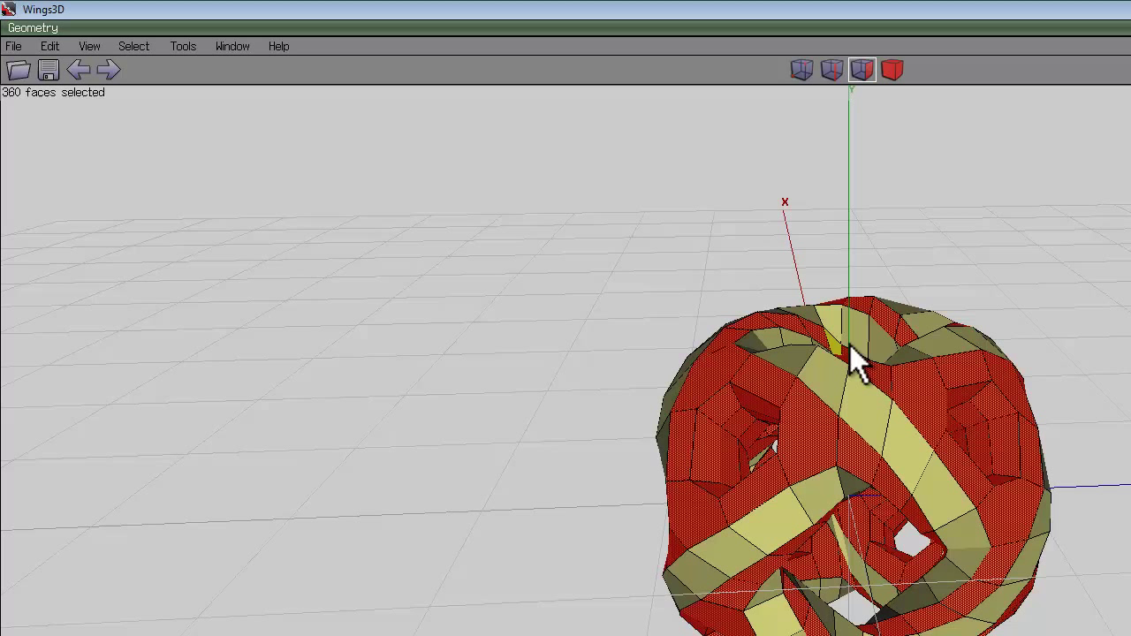
Step: Extract the selected faces along their normals as separate shells raised slightly off the model
{"action": "right_click", "coordinate": [899, 216]}
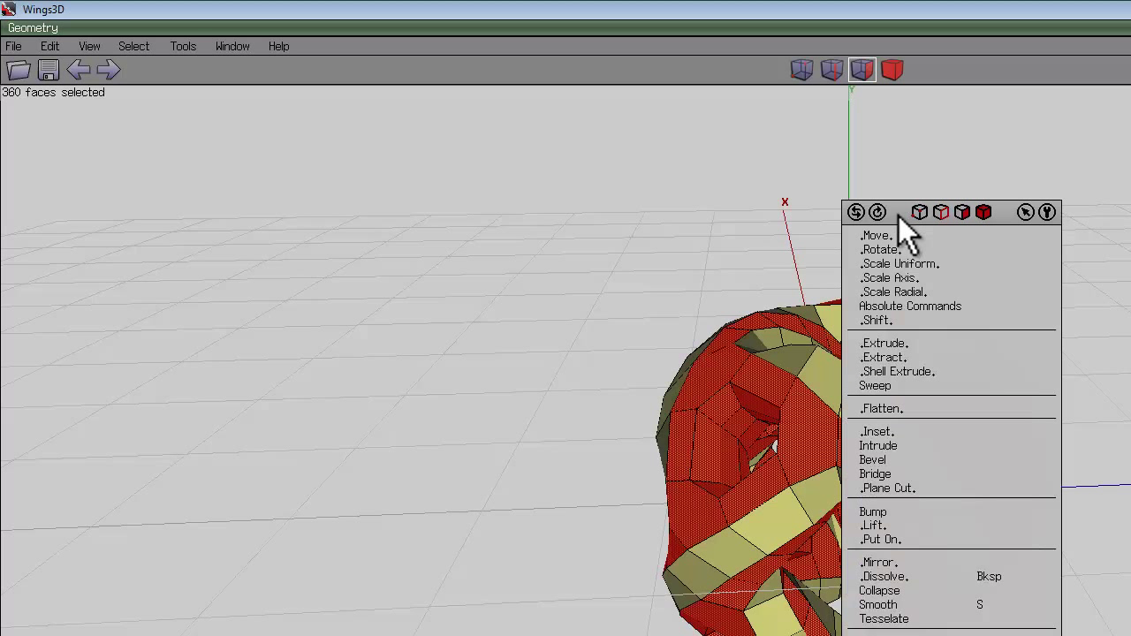
{"action": "left_click", "coordinate": [895, 376]}
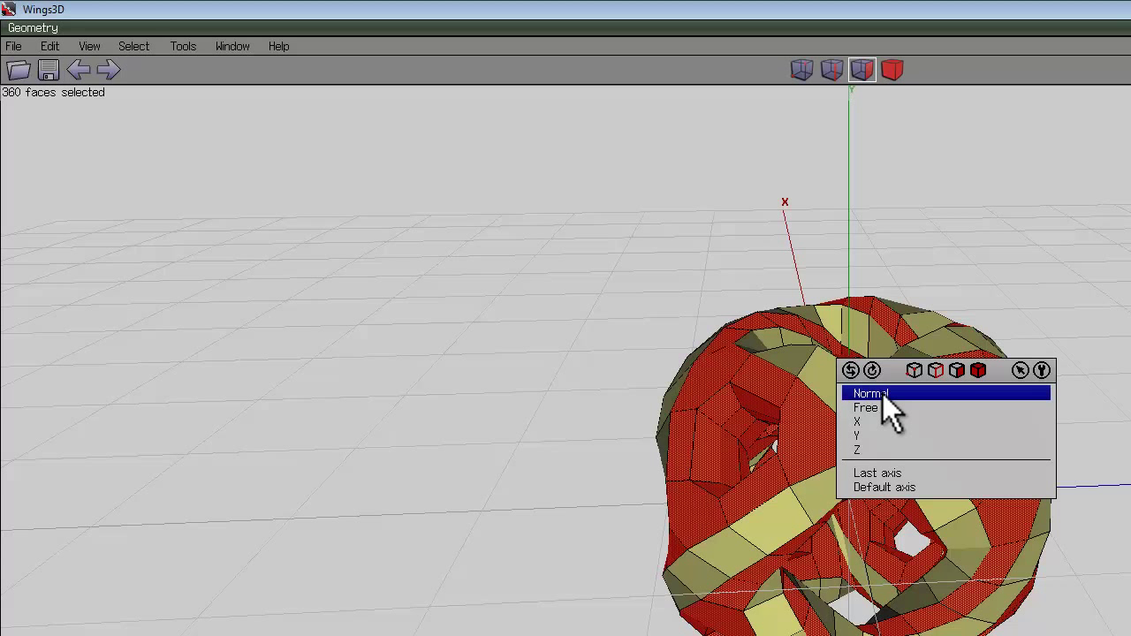
{"action": "left_click", "coordinate": [882, 394]}
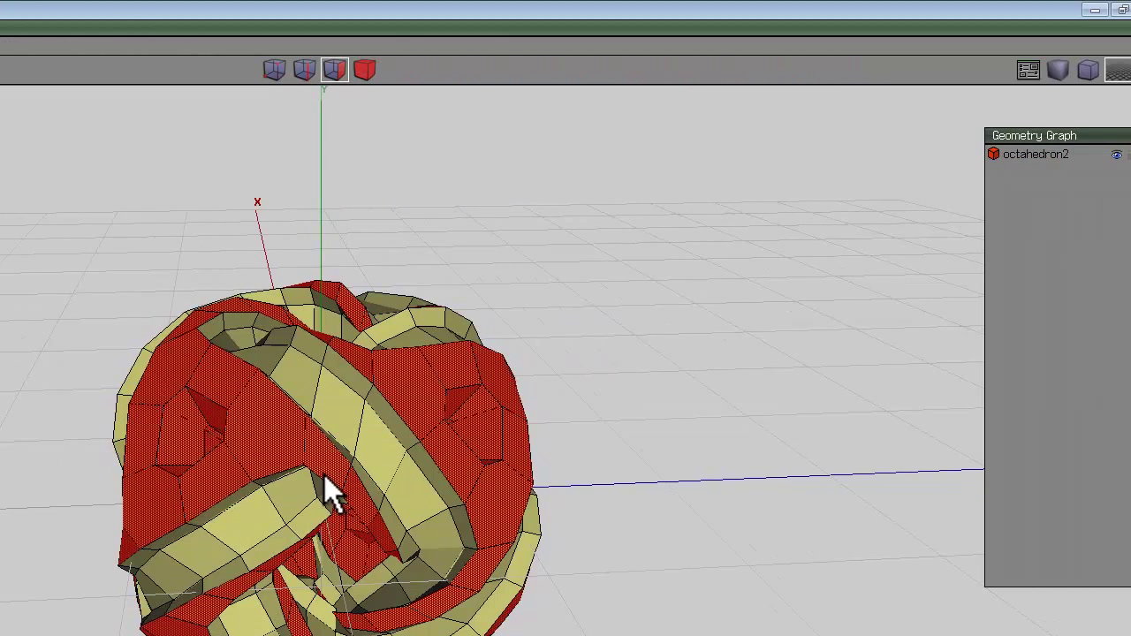
{"action": "left_click", "coordinate": [324, 476]}
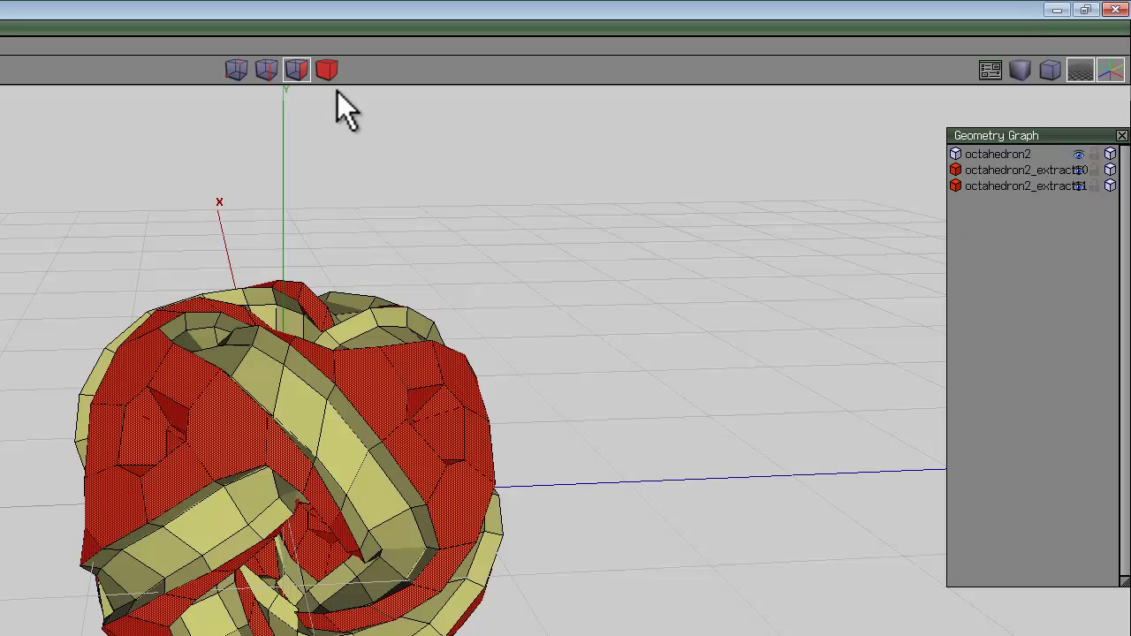
Step: Assign a new material named 2 with a light cyan diffuse colour (R 0.5333, G 1.0, B 1.0) to all faces of the extracted shells and clear the selection
{"action": "left_click", "coordinate": [328, 71]}
{"action": "right_click", "coordinate": [387, 206]}
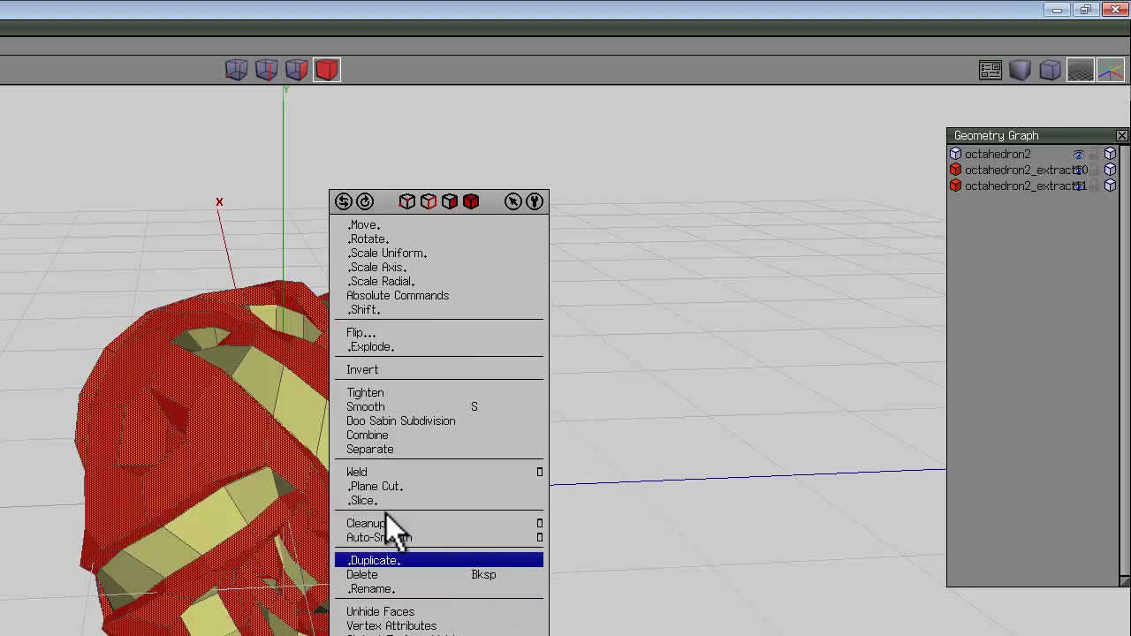
{"action": "left_click", "coordinate": [452, 202]}
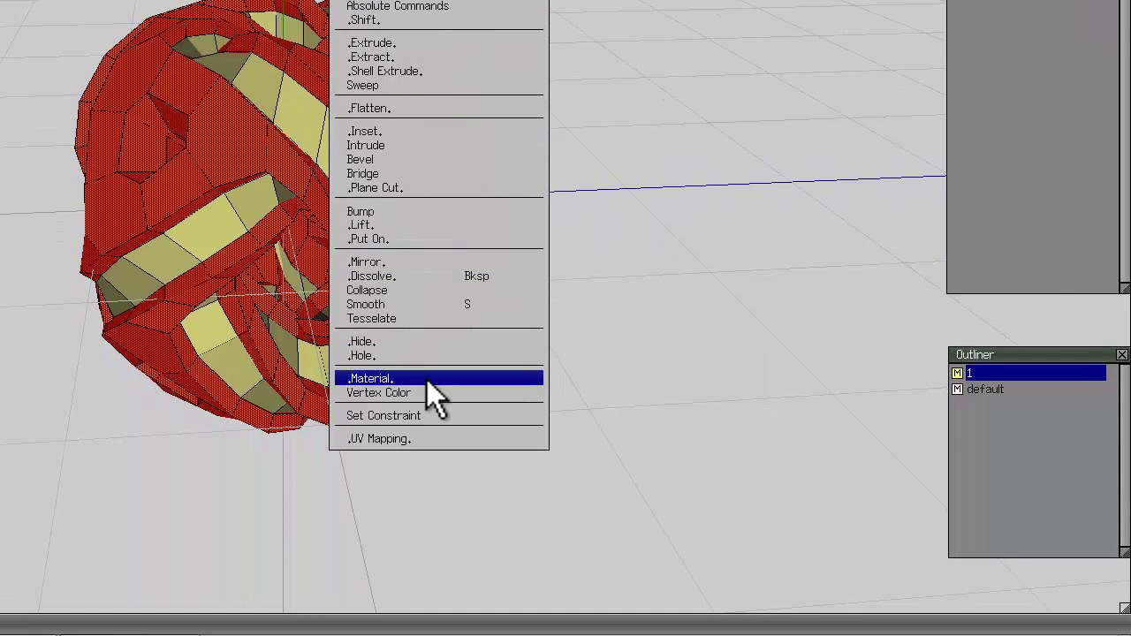
{"action": "left_click", "coordinate": [428, 616]}
{"action": "type", "text": "2"}
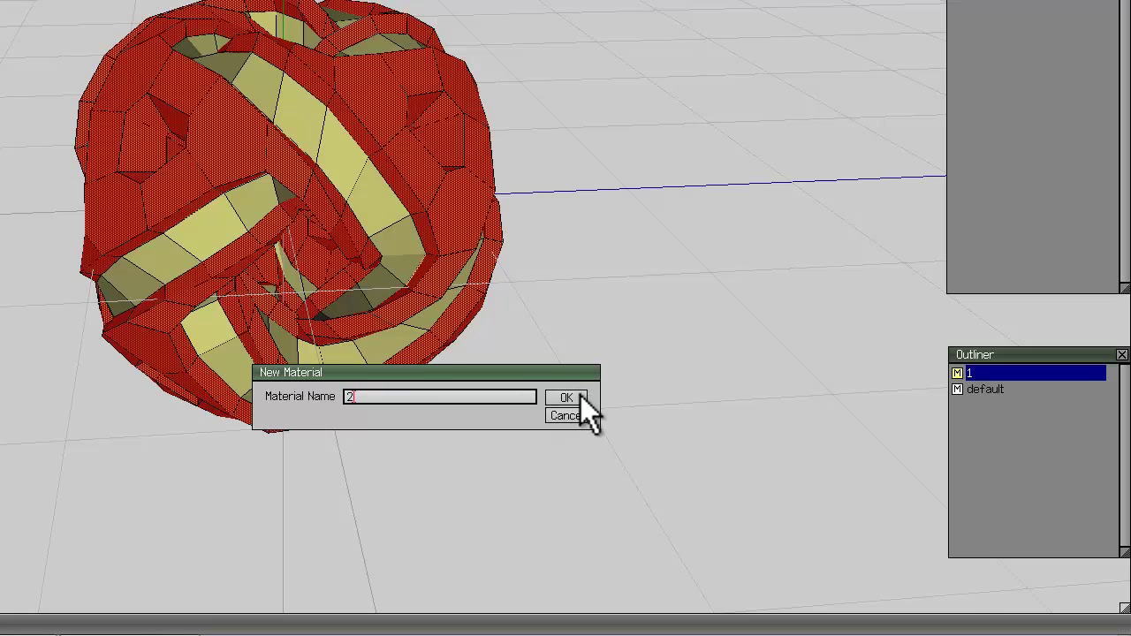
{"action": "left_click", "coordinate": [581, 397]}
{"action": "left_click", "coordinate": [670, 414]}
{"action": "left_click", "coordinate": [693, 434]}
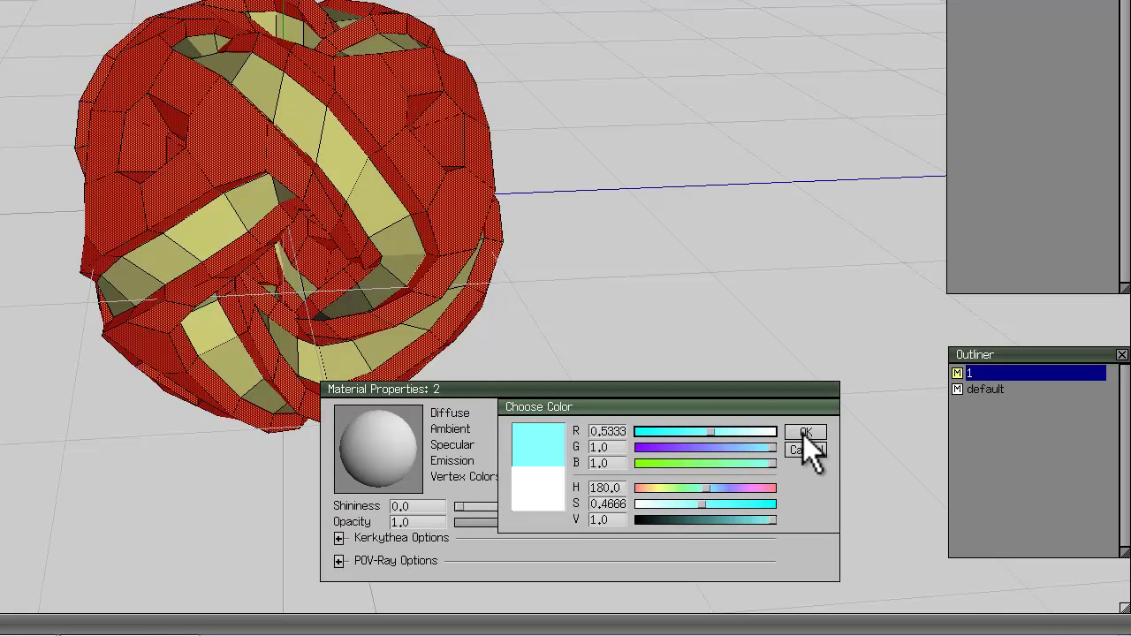
{"action": "left_click", "coordinate": [804, 434]}
{"action": "left_click", "coordinate": [800, 417]}
{"action": "key", "text": "space"}
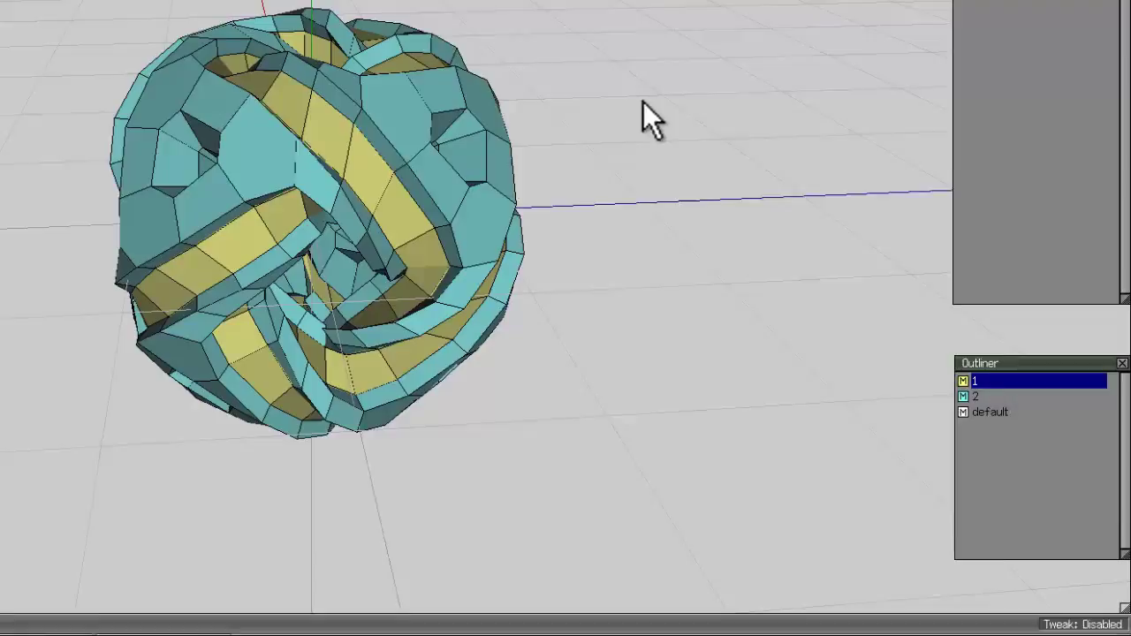
Step: Inspect the two-coloured model and hide both extracted shells, leaving only octahedron2 shown
{"action": "middle_click_drag", "start_coordinate": [323, 146], "coordinate": [282, 177]}
{"action": "scroll", "coordinate": [451, 264], "scroll_direction": "up", "scroll_amount": 4}
{"action": "scroll", "coordinate": [452, 264], "scroll_direction": "down", "scroll_amount": 4}
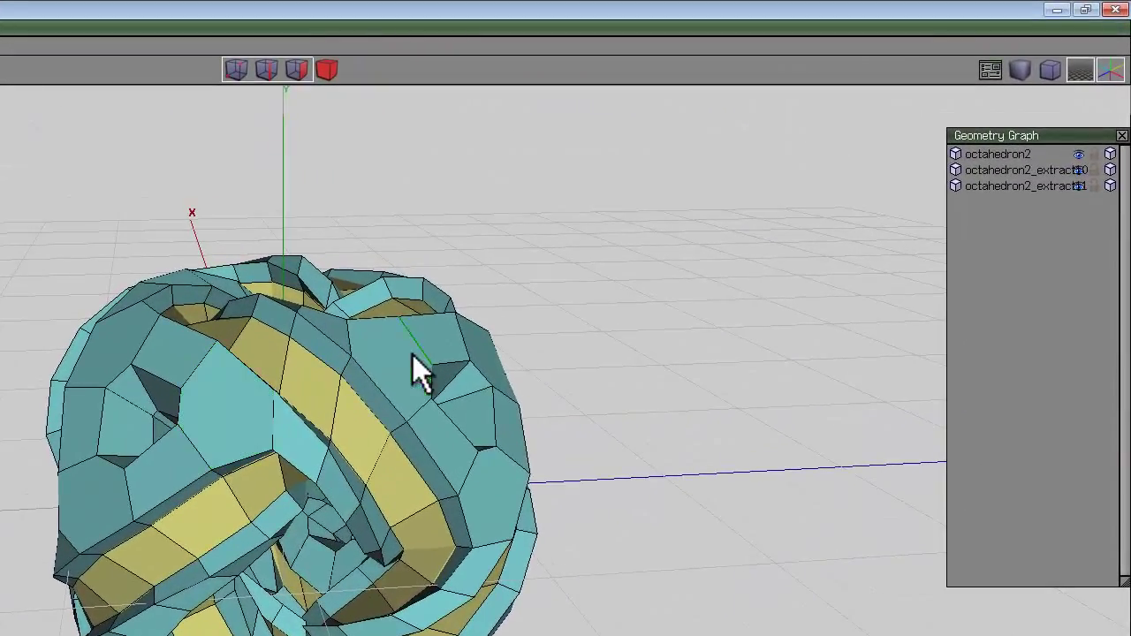
{"action": "left_click", "coordinate": [1080, 186]}
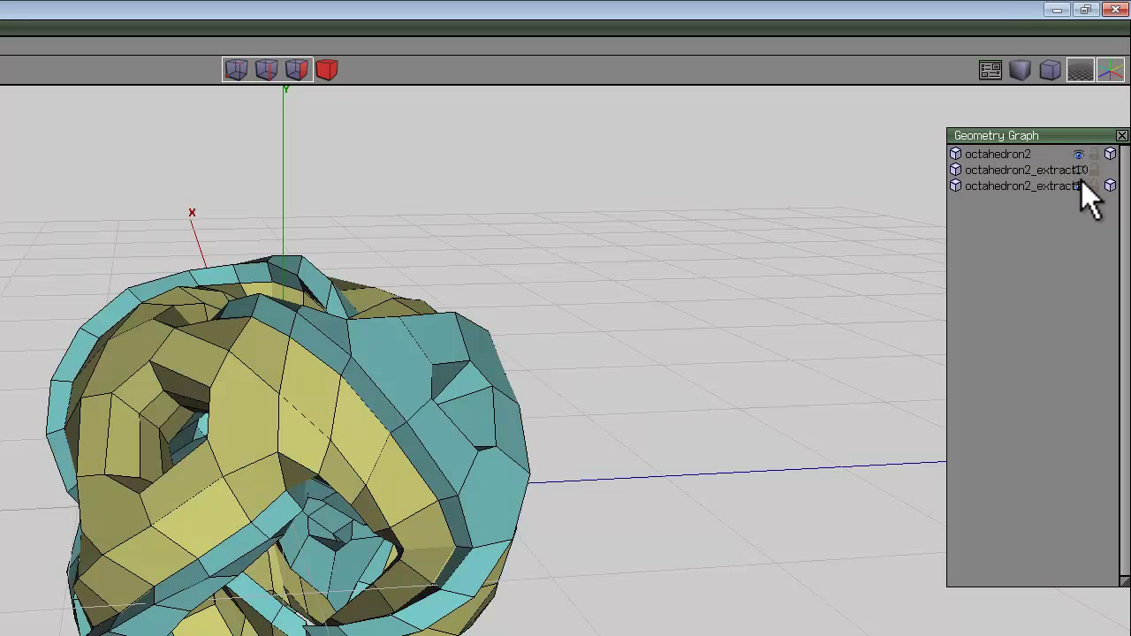
{"action": "left_click", "coordinate": [1082, 184]}
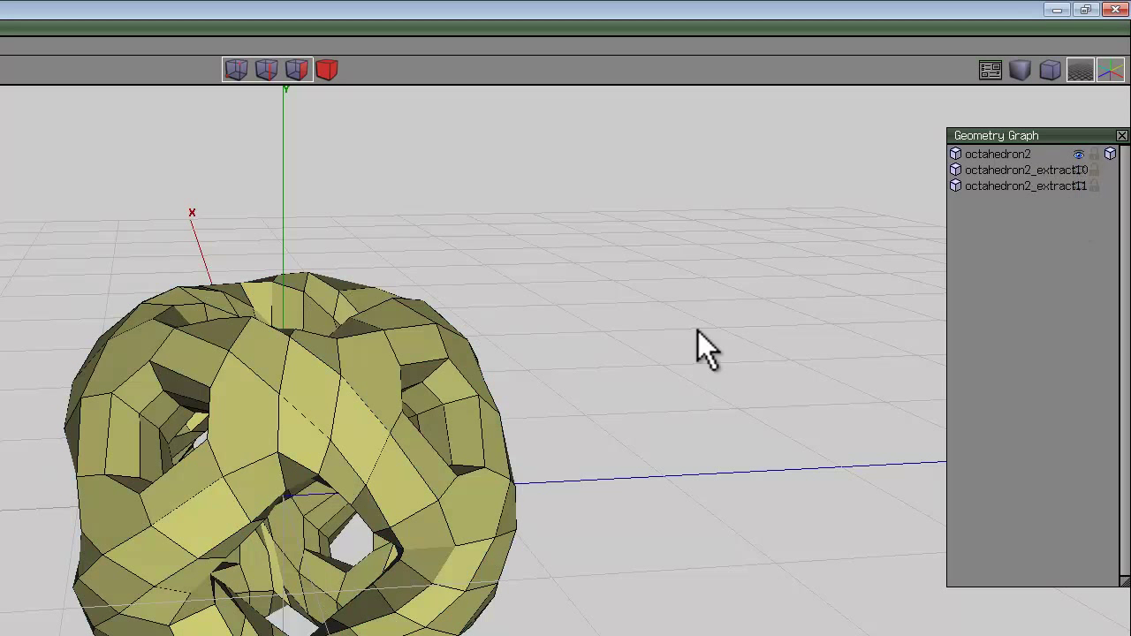
Step: Select an edge ring along a strand of octahedron2 and extend the selection to all similar edges
{"action": "left_click", "coordinate": [264, 69]}
{"action": "left_click", "coordinate": [287, 370]}
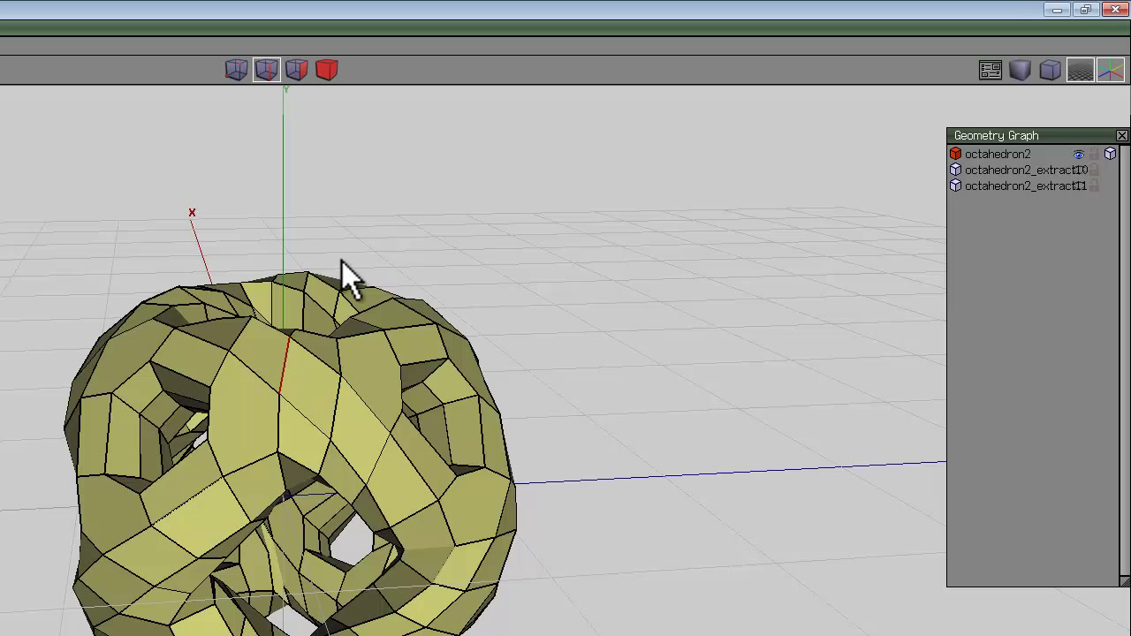
{"action": "key", "text": "g"}
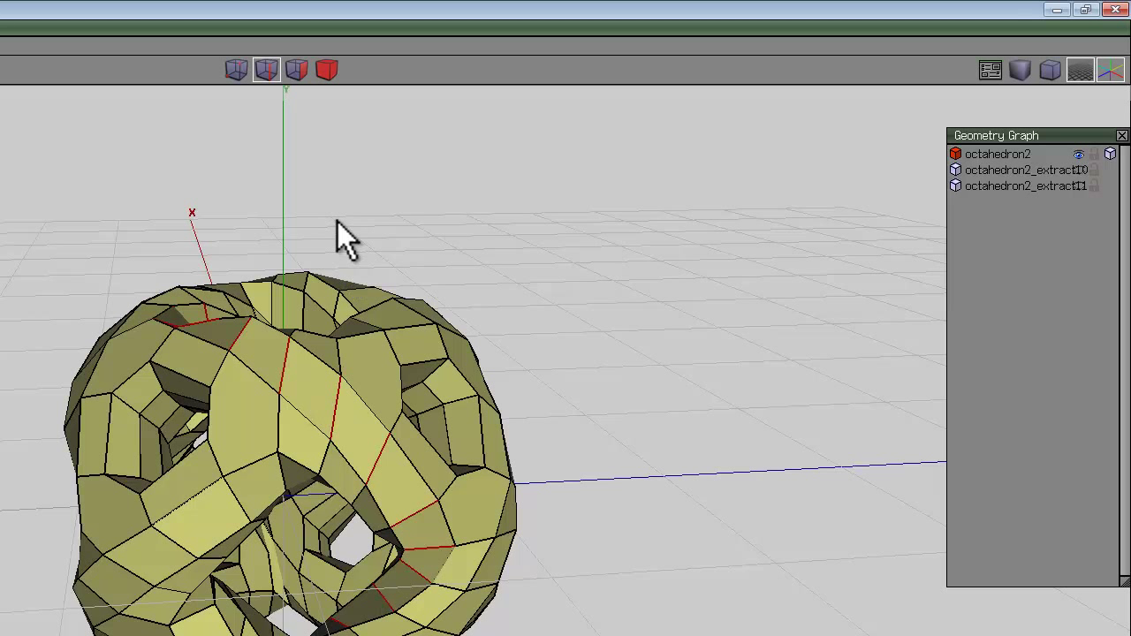
{"action": "key", "text": "i"}
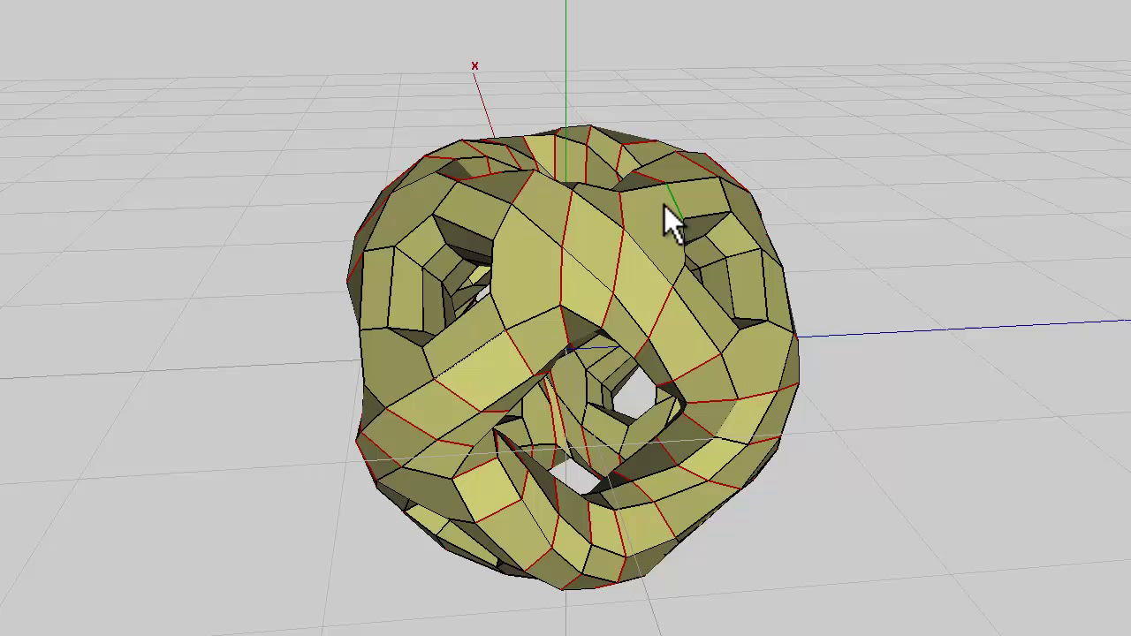
Step: Complete the selected edges of octahedron2 into full loops, loop cut the model along them and clear the selection
{"action": "key", "text": "l"}
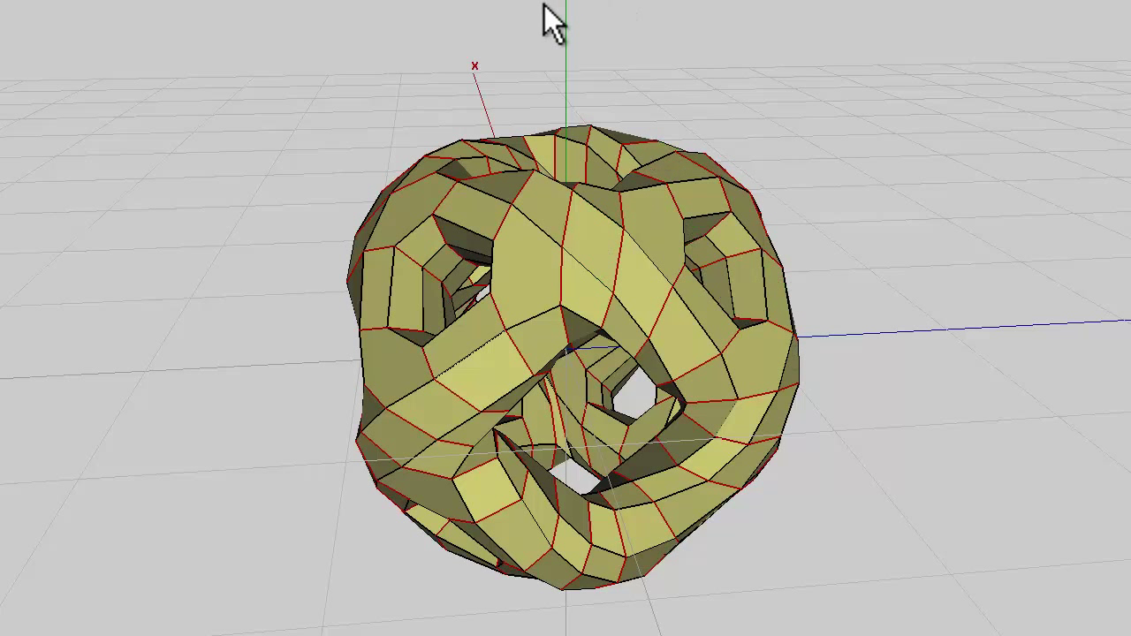
{"action": "right_click", "coordinate": [555, 60]}
{"action": "left_click", "coordinate": [553, 392]}
{"action": "left_click", "coordinate": [629, 128]}
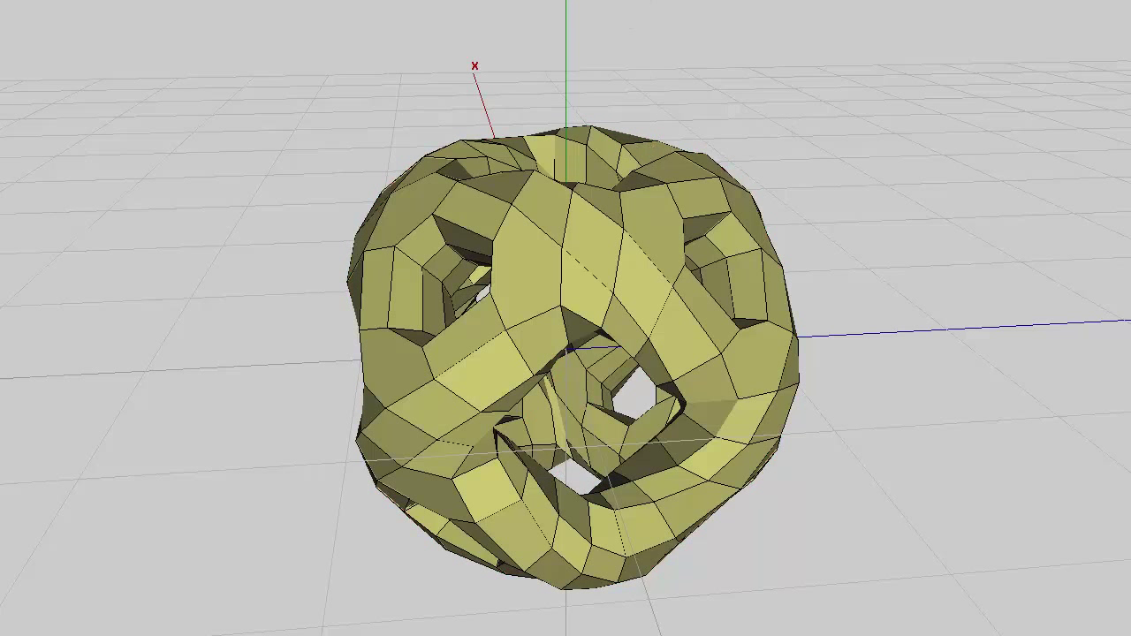
Step: Try selecting two junction pieces of the cut model with their similar pieces, and undo back to the edge loop selection
{"action": "left_click", "coordinate": [531, 269]}
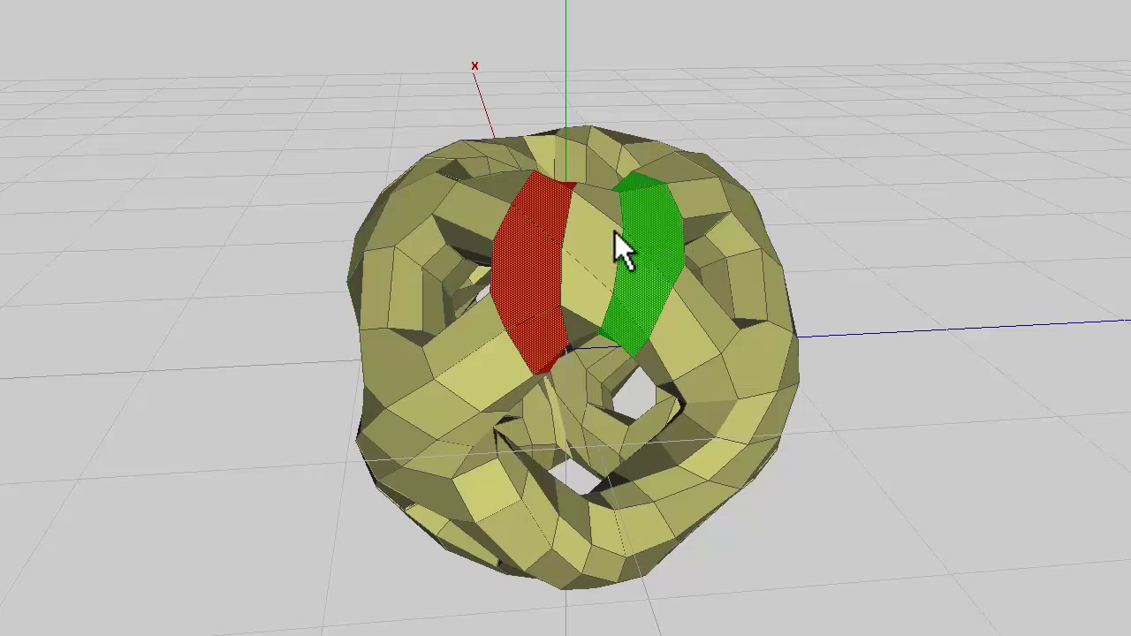
{"action": "left_click", "coordinate": [596, 211]}
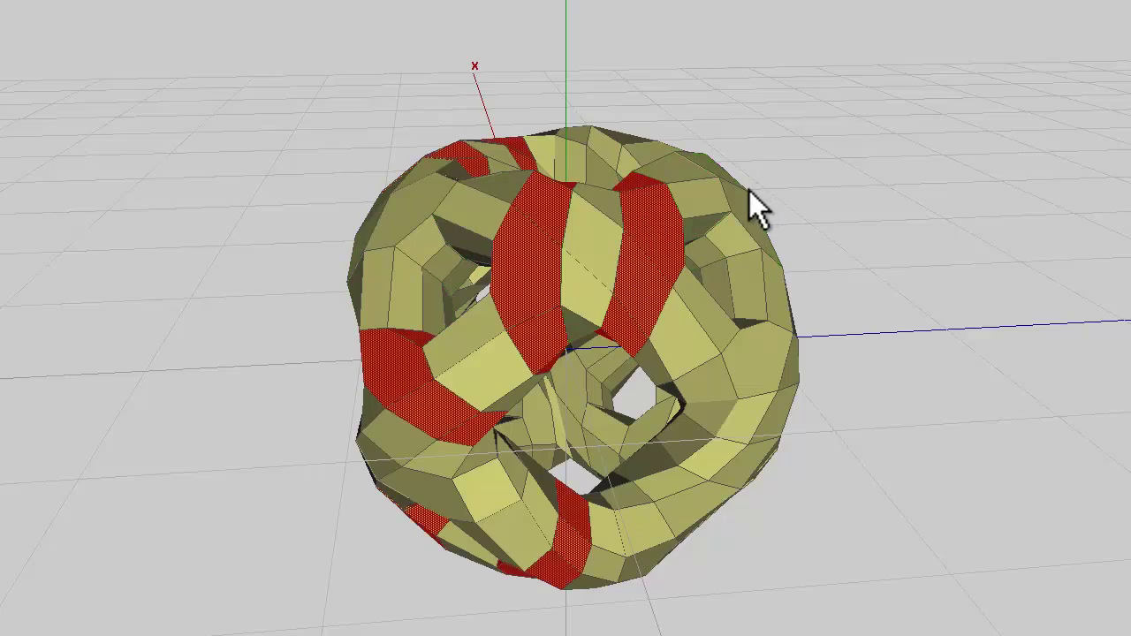
{"action": "middle_click_drag", "start_coordinate": [787, 205], "coordinate": [565, 390]}
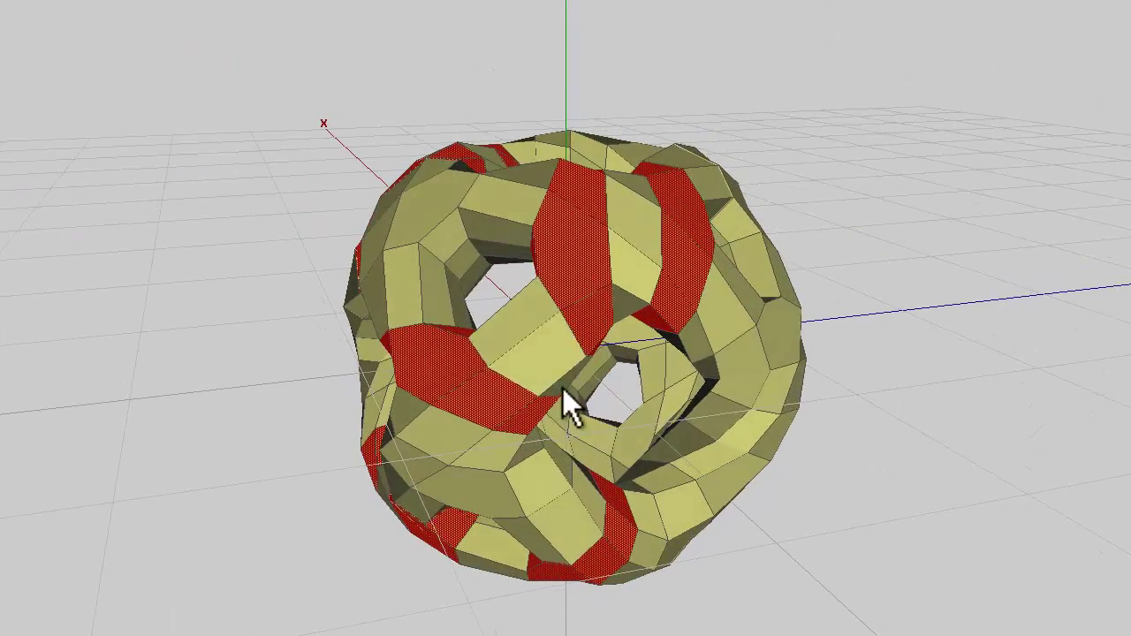
{"action": "middle_click_drag", "start_coordinate": [836, 364], "coordinate": [831, 363]}
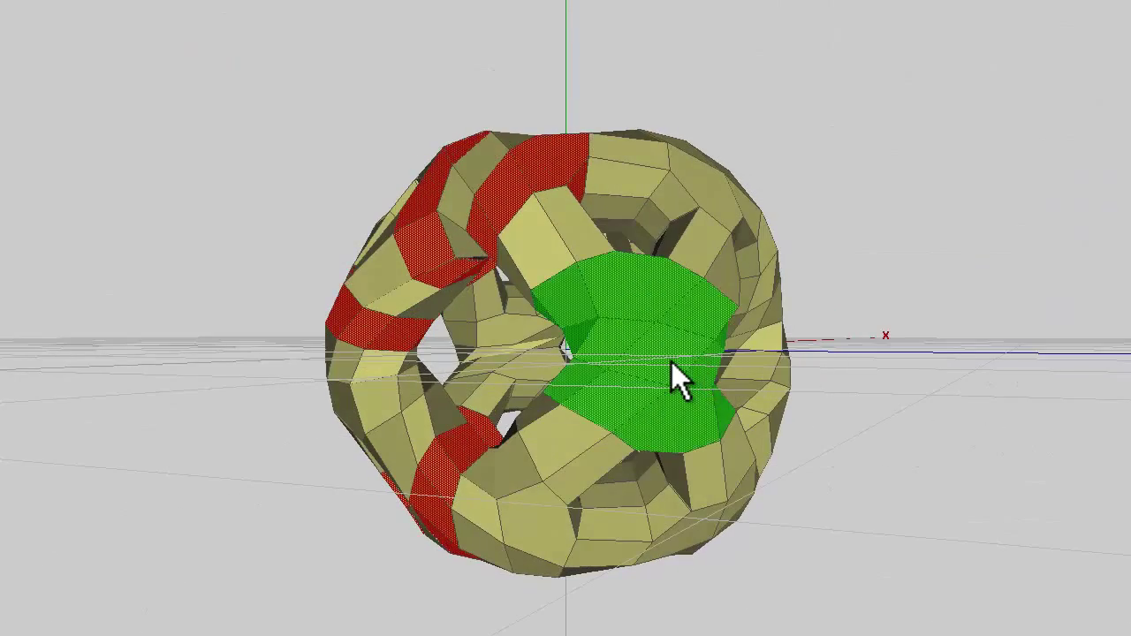
{"action": "mouse_move", "coordinate": [770, 155]}
{"action": "middle_mouse_down"}
{"action": "mouse_move", "coordinate": [571, 345]}
{"action": "mouse_move", "coordinate": [770, 153]}
{"action": "middle_mouse_up"}
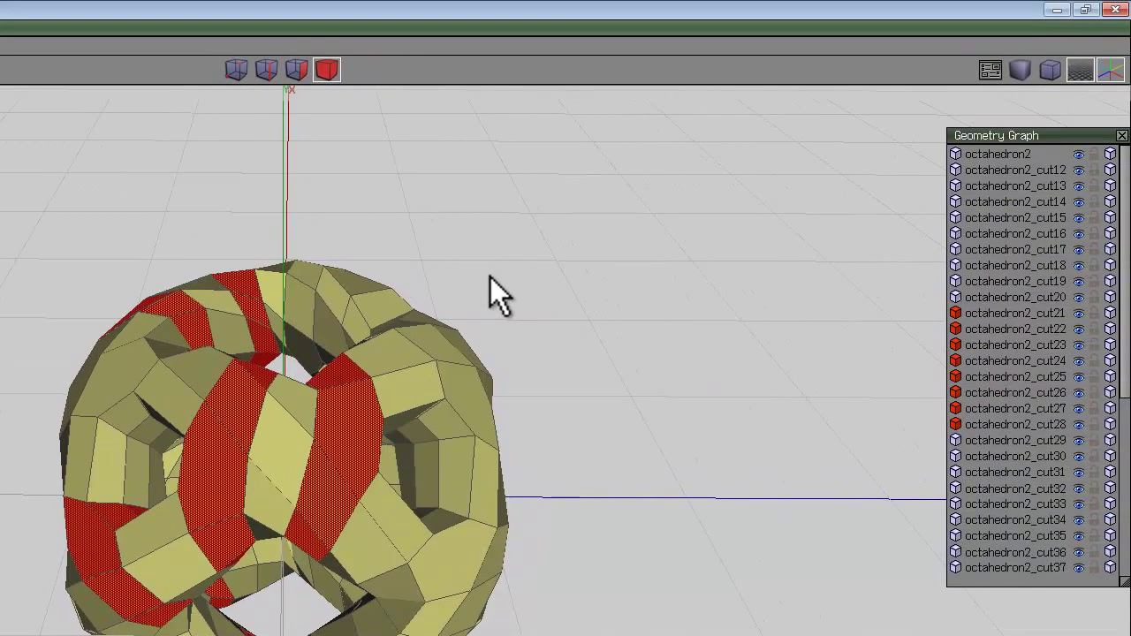
{"action": "key", "text": "ctrl+alt+z"}
{"action": "key", "text": "ctrl+alt+z"}
{"action": "key", "text": "ctrl+alt+z"}
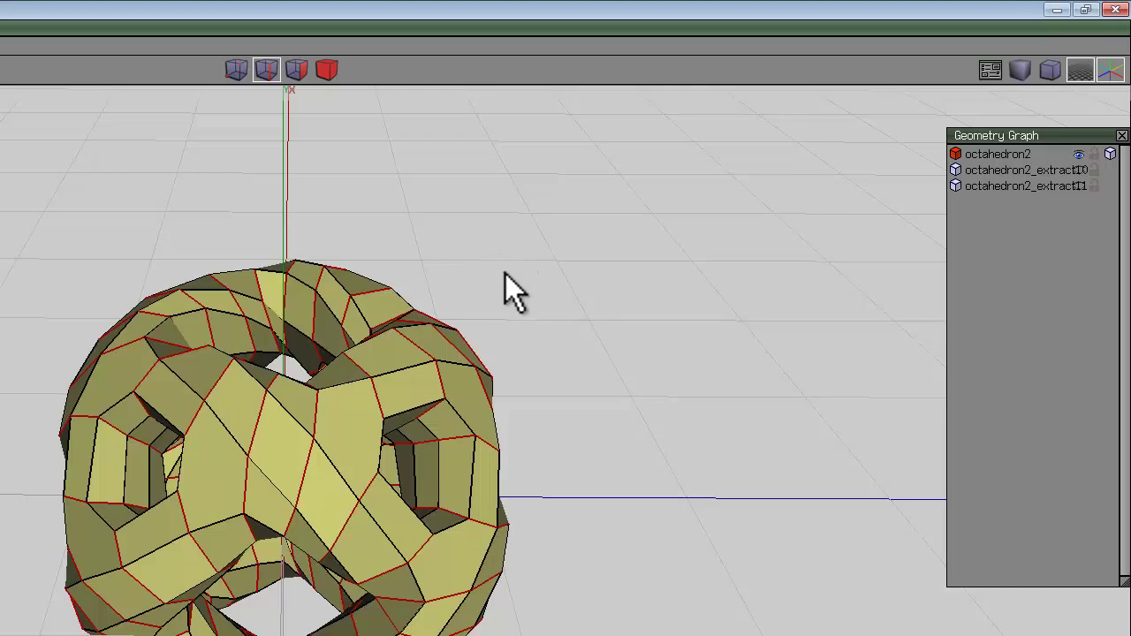
Step: Loop cut octahedron2 into separate pieces along the selected edge loops and clear the selection
{"action": "middle_click_drag", "start_coordinate": [505, 282], "coordinate": [475, 262]}
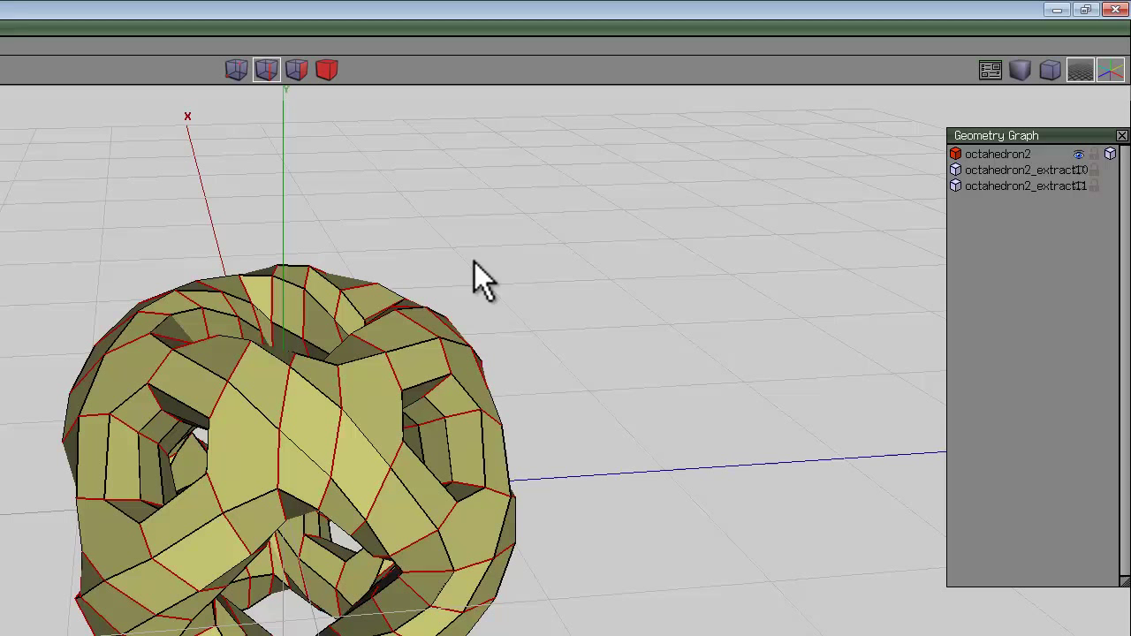
{"action": "right_click", "coordinate": [222, 189]}
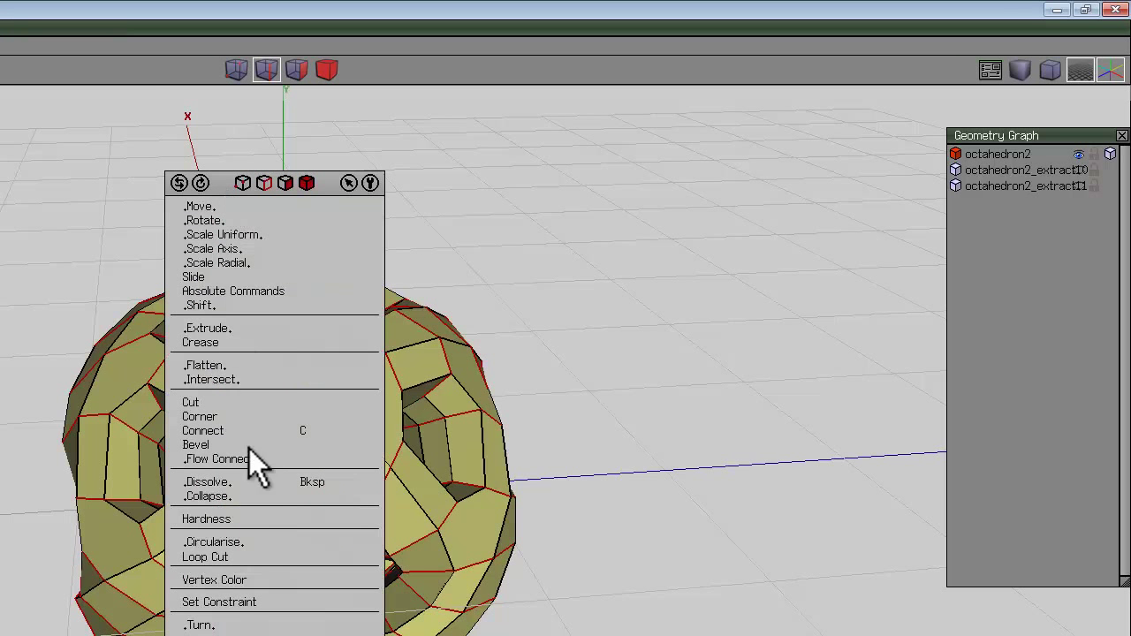
{"action": "left_click", "coordinate": [258, 556]}
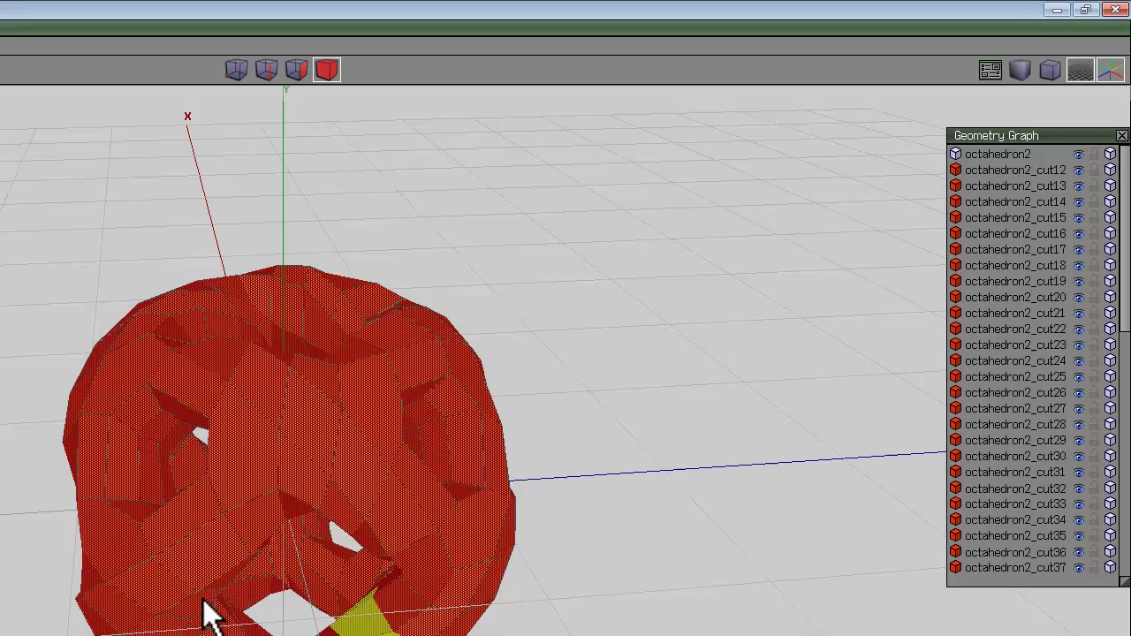
{"action": "left_click", "coordinate": [495, 243]}
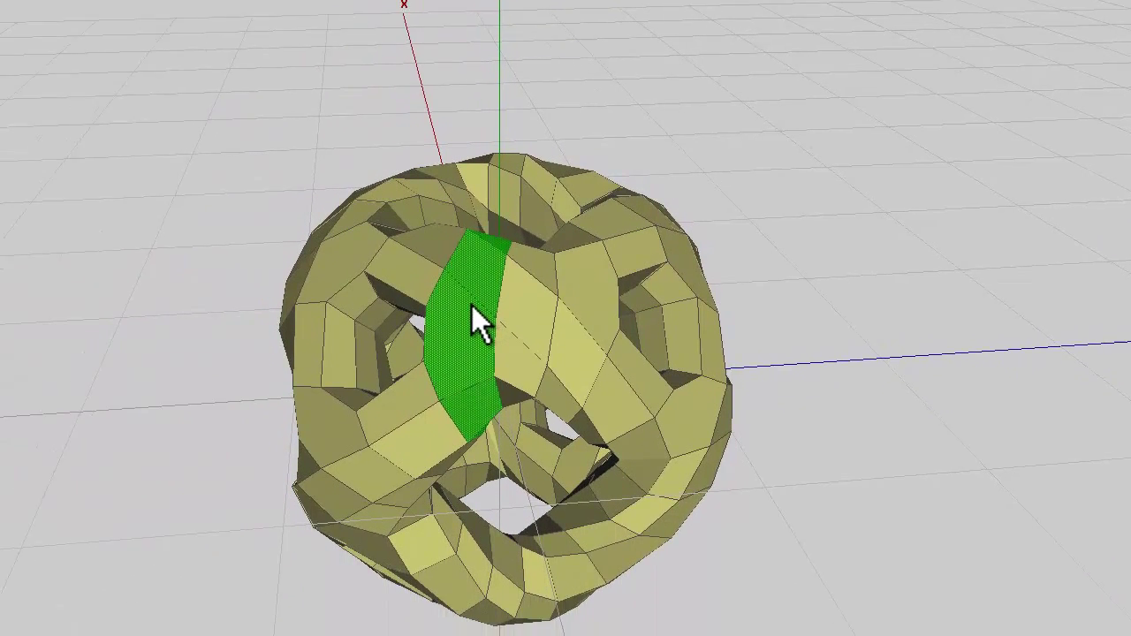
Step: Select one of the large junction pieces, extend the selection to all similar pieces and delete them
{"action": "left_click", "coordinate": [253, 436]}
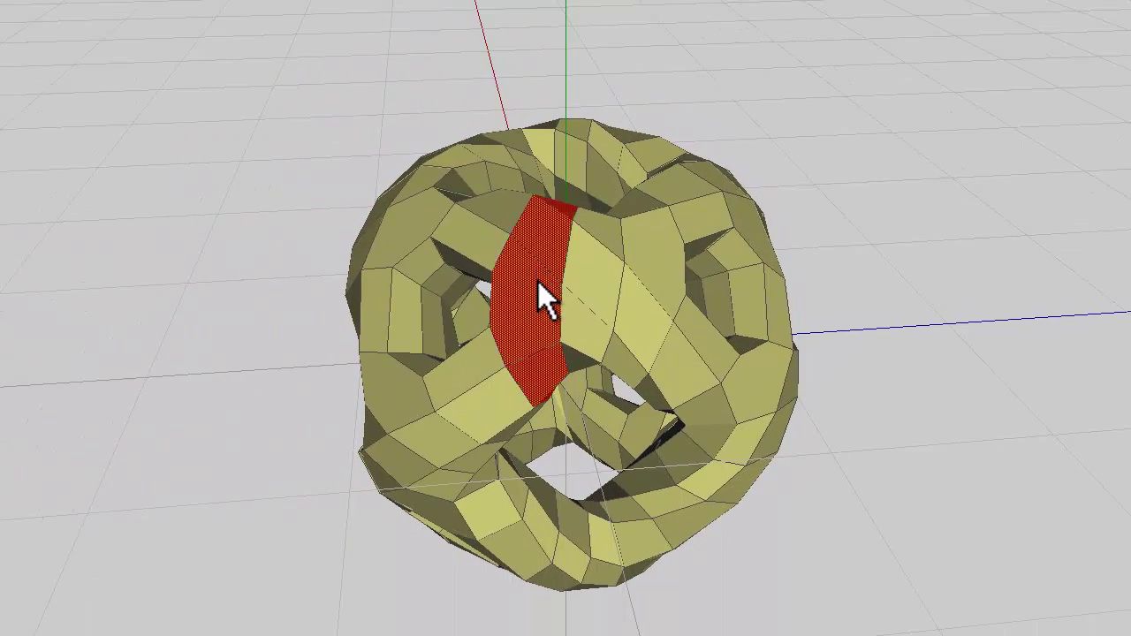
{"action": "key", "text": "i"}
{"action": "mouse_move", "coordinate": [793, 4]}
{"action": "middle_mouse_down"}
{"action": "mouse_move", "coordinate": [574, 336]}
{"action": "mouse_move", "coordinate": [567, 328]}
{"action": "mouse_move", "coordinate": [575, 336]}
{"action": "mouse_move", "coordinate": [550, 330]}
{"action": "mouse_move", "coordinate": [803, 7]}
{"action": "middle_mouse_up"}
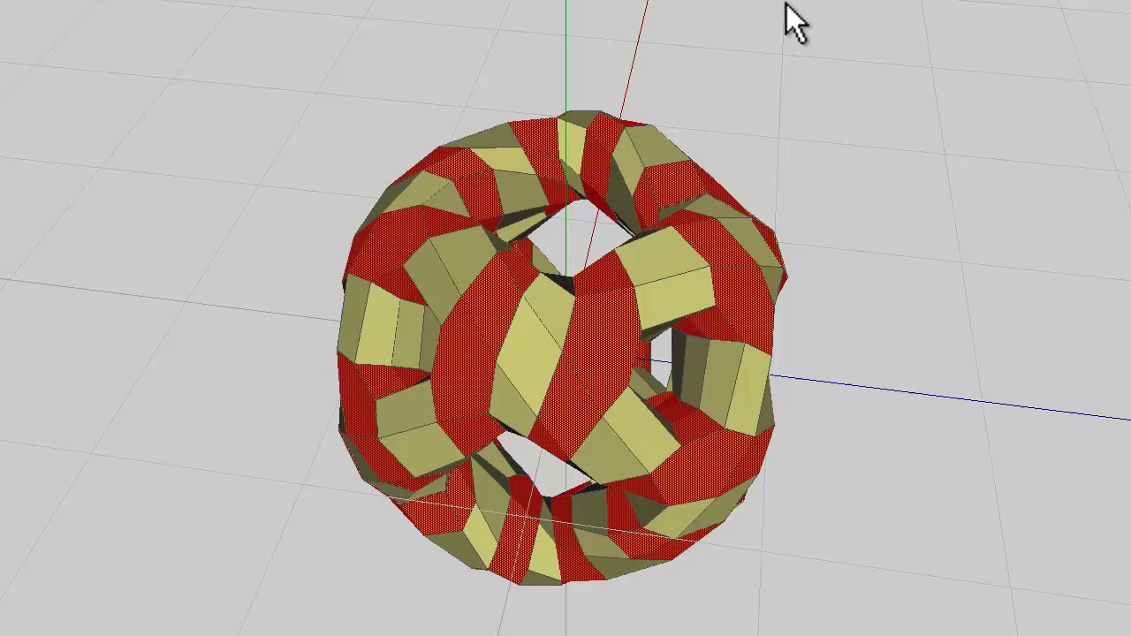
{"action": "key", "text": "Delete"}
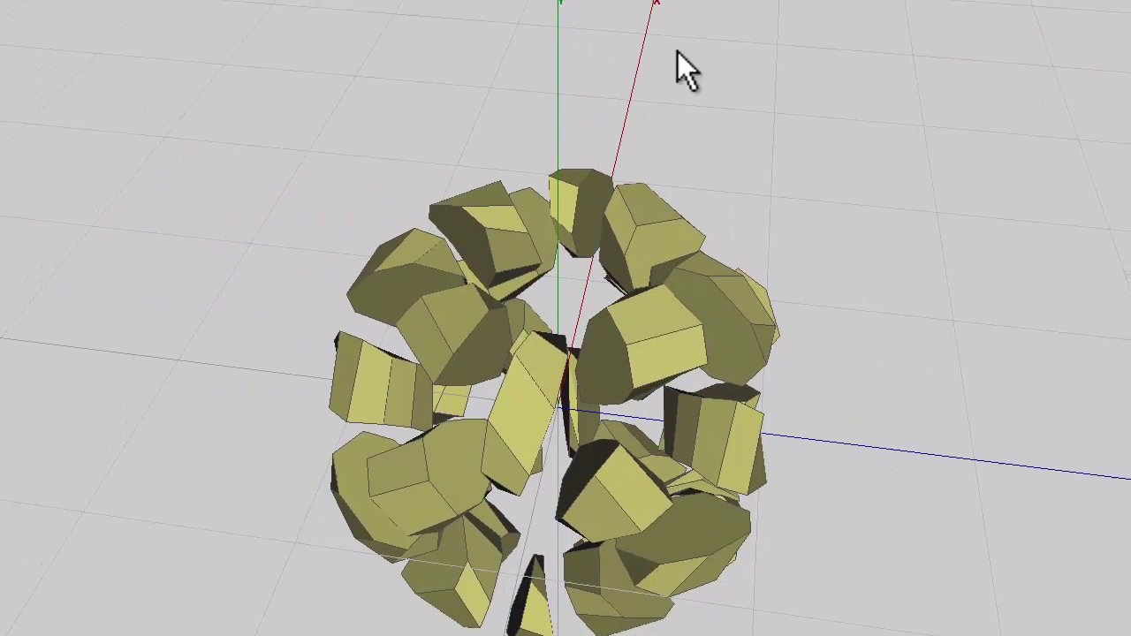
Step: Select differently shaped cut end faces on the remaining pieces and extend the selection to all similar end faces
{"action": "left_click", "coordinate": [608, 420]}
{"action": "middle_click_drag", "start_coordinate": [558, 424], "coordinate": [713, 279]}
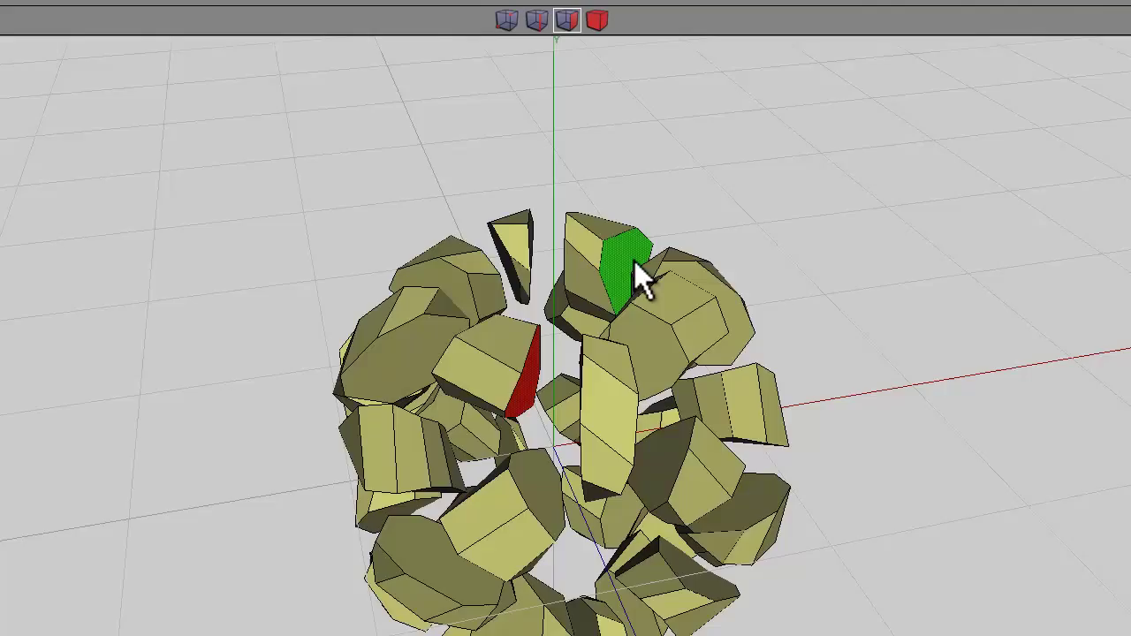
{"action": "middle_click_drag", "start_coordinate": [635, 261], "coordinate": [556, 442]}
{"action": "left_click", "coordinate": [659, 326]}
{"action": "middle_click_drag", "start_coordinate": [661, 323], "coordinate": [387, 481]}
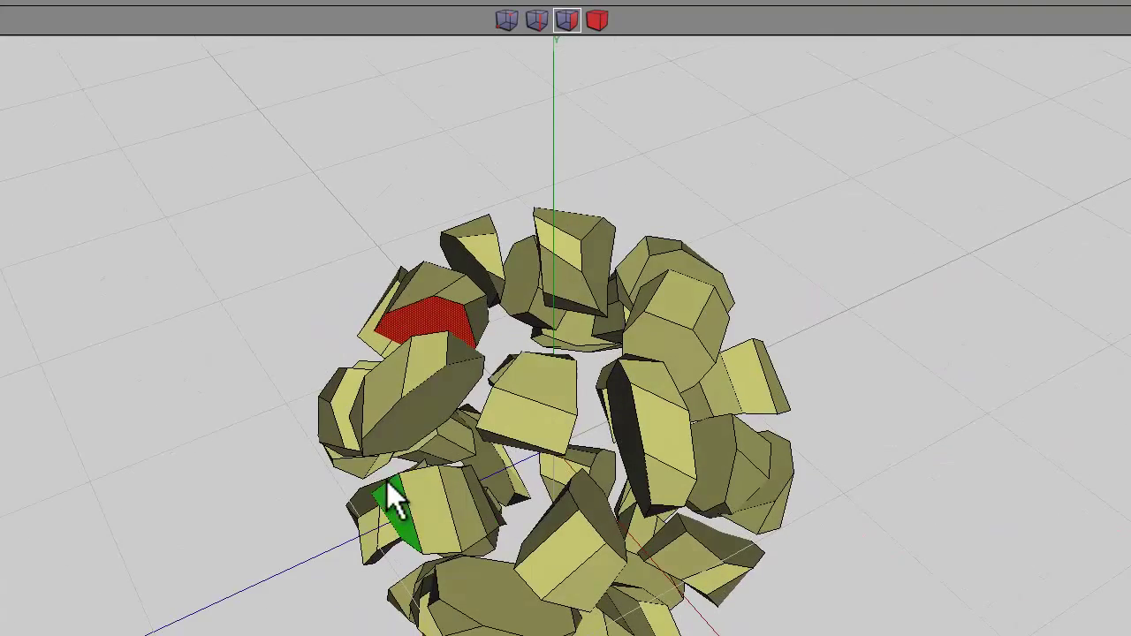
{"action": "left_click", "coordinate": [429, 402]}
{"action": "middle_click_drag", "start_coordinate": [554, 299], "coordinate": [554, 425]}
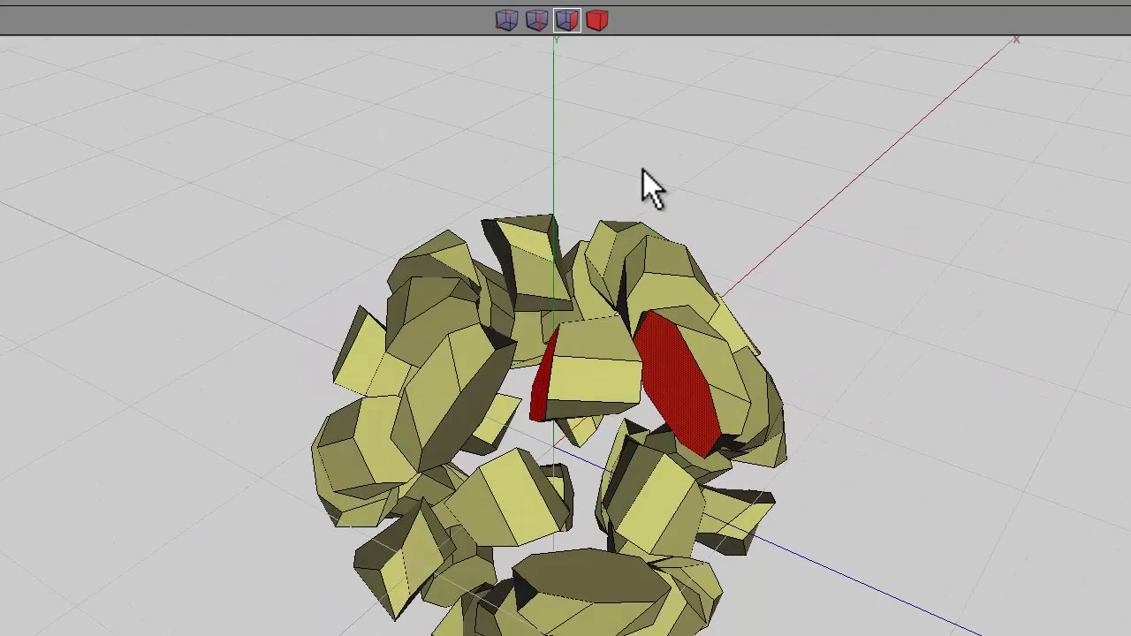
{"action": "key", "text": "i"}
{"action": "middle_click_drag", "start_coordinate": [704, 158], "coordinate": [702, 190]}
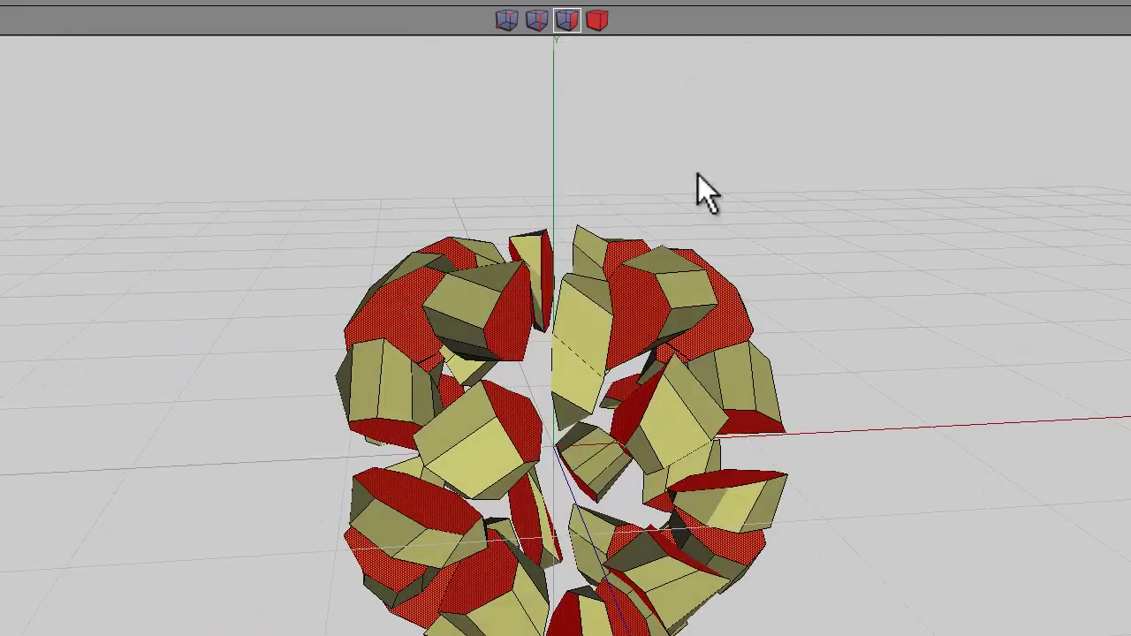
Step: Intrude the selected end faces to hollow the remaining pieces into thick-walled open tubes
{"action": "right_click", "coordinate": [538, 175]}
{"action": "left_click", "coordinate": [538, 396]}
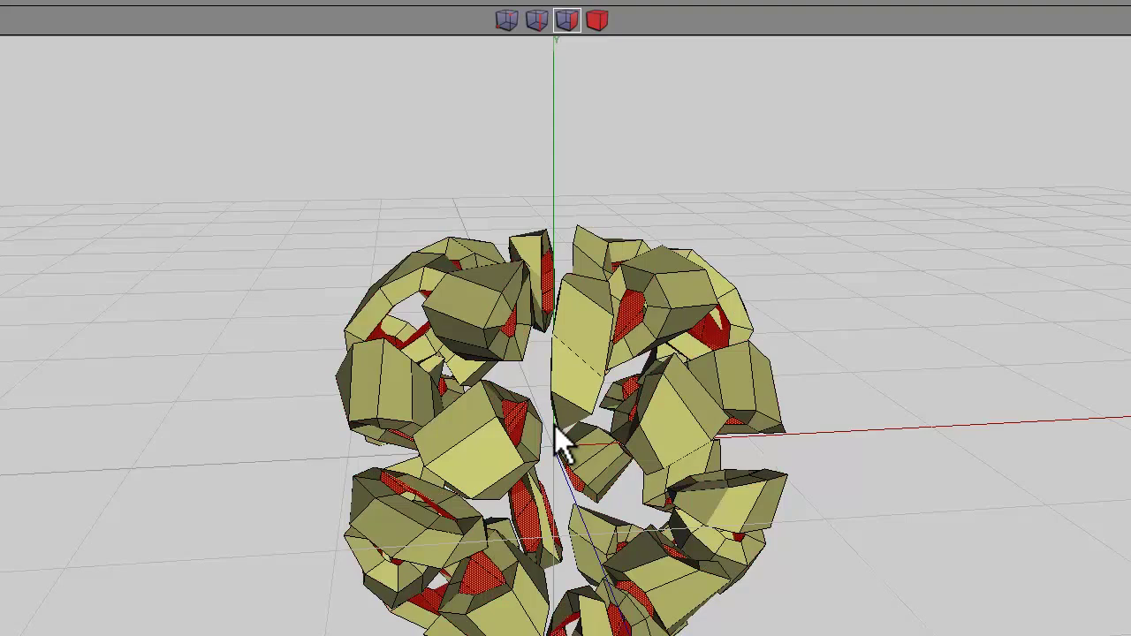
{"action": "middle_click_drag", "start_coordinate": [573, 356], "coordinate": [552, 426]}
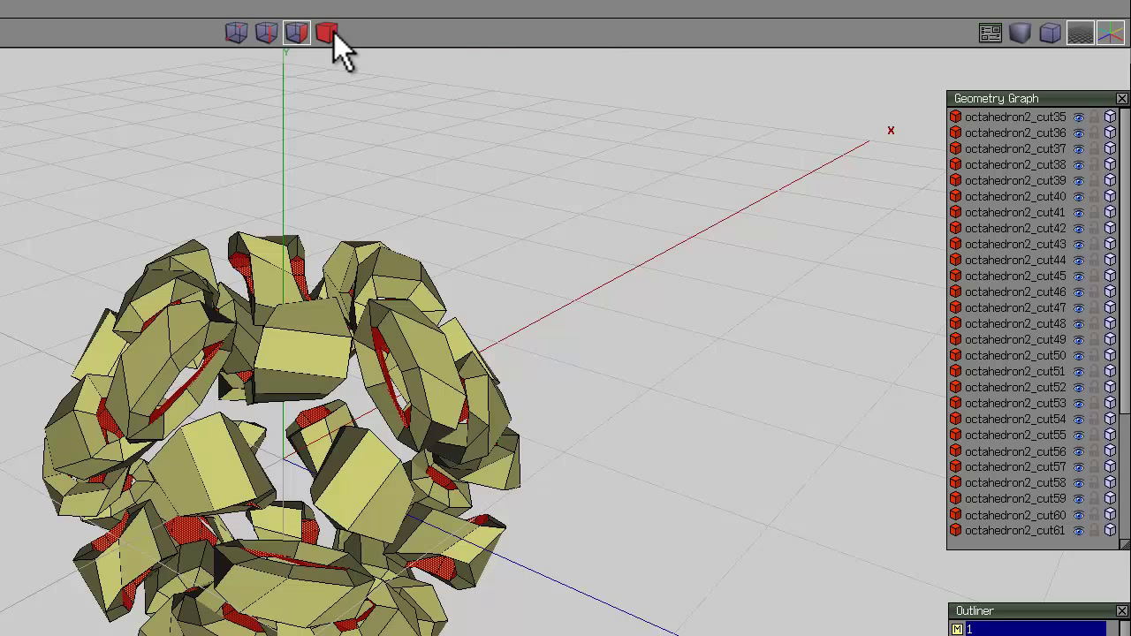
Step: Convert the face selection to whole objects and combine all hollowed pieces into one object
{"action": "left_click", "coordinate": [327, 33]}
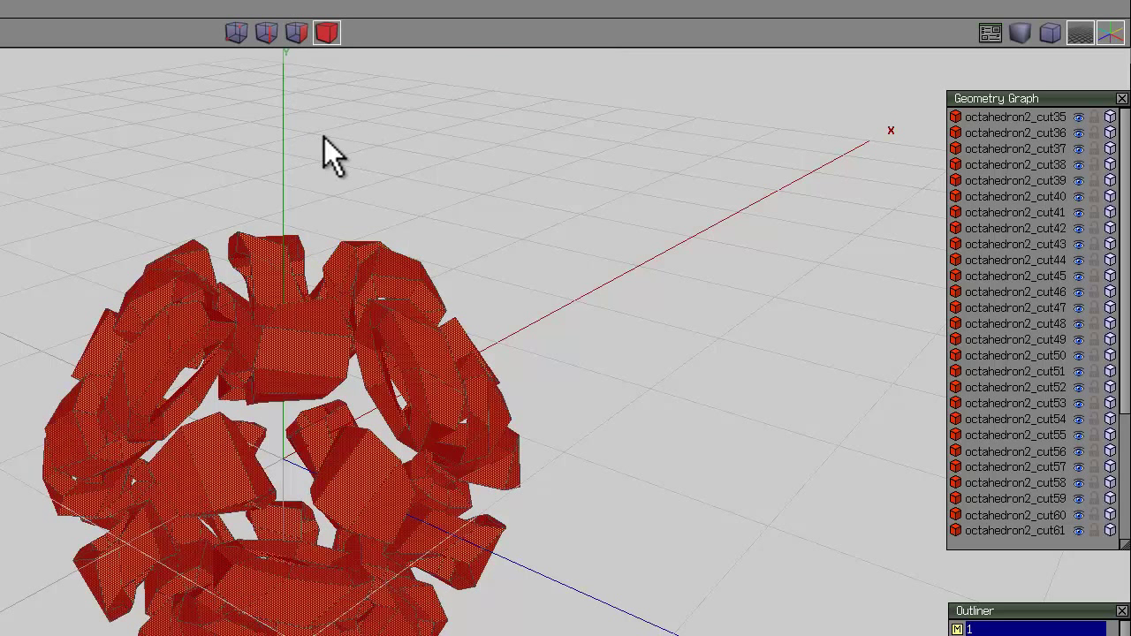
{"action": "right_click", "coordinate": [326, 236]}
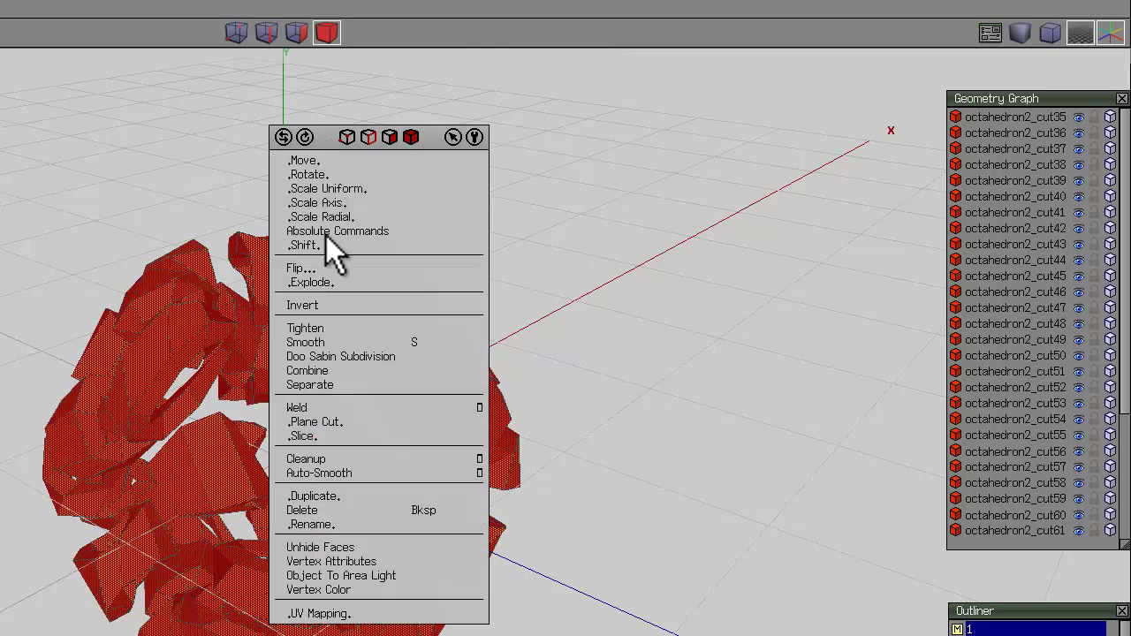
{"action": "left_click", "coordinate": [339, 371]}
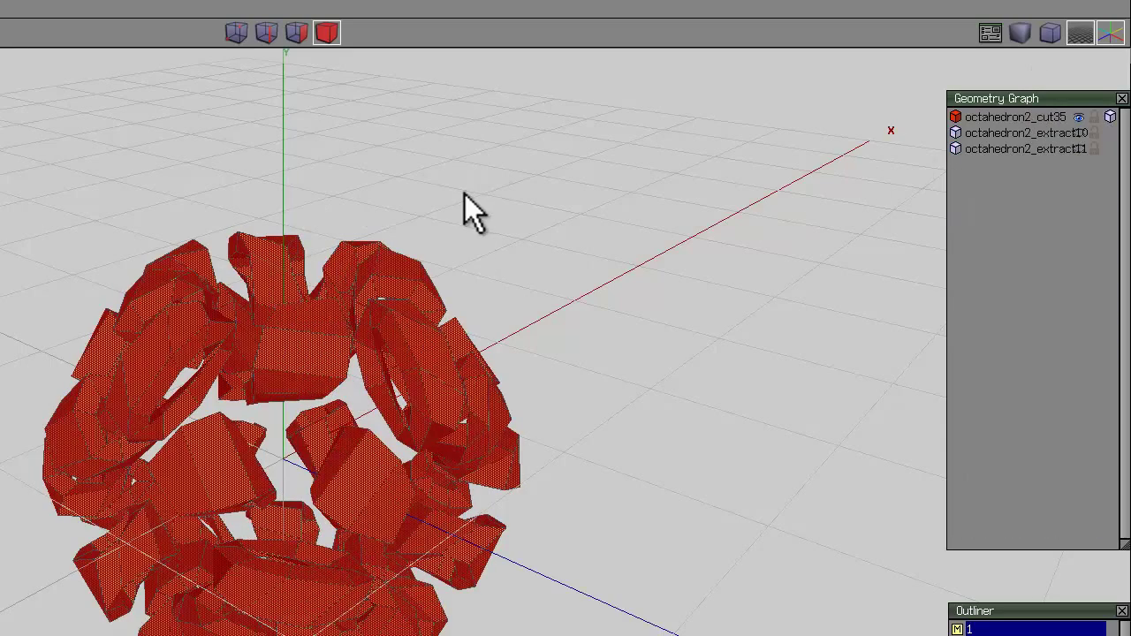
{"action": "middle_click_drag", "start_coordinate": [268, 435], "coordinate": [283, 437]}
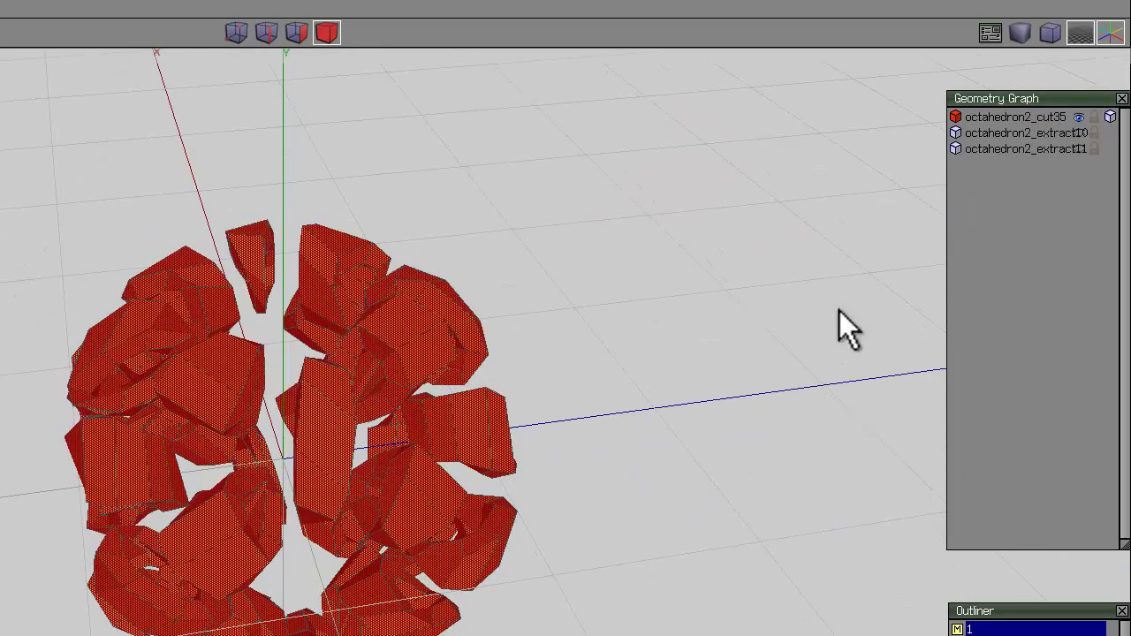
Step: Show the hidden shells octahedron2_extract10 and octahedron2_extract11, select them with the combined pieces and weld everything together
{"action": "left_click", "coordinate": [1080, 133]}
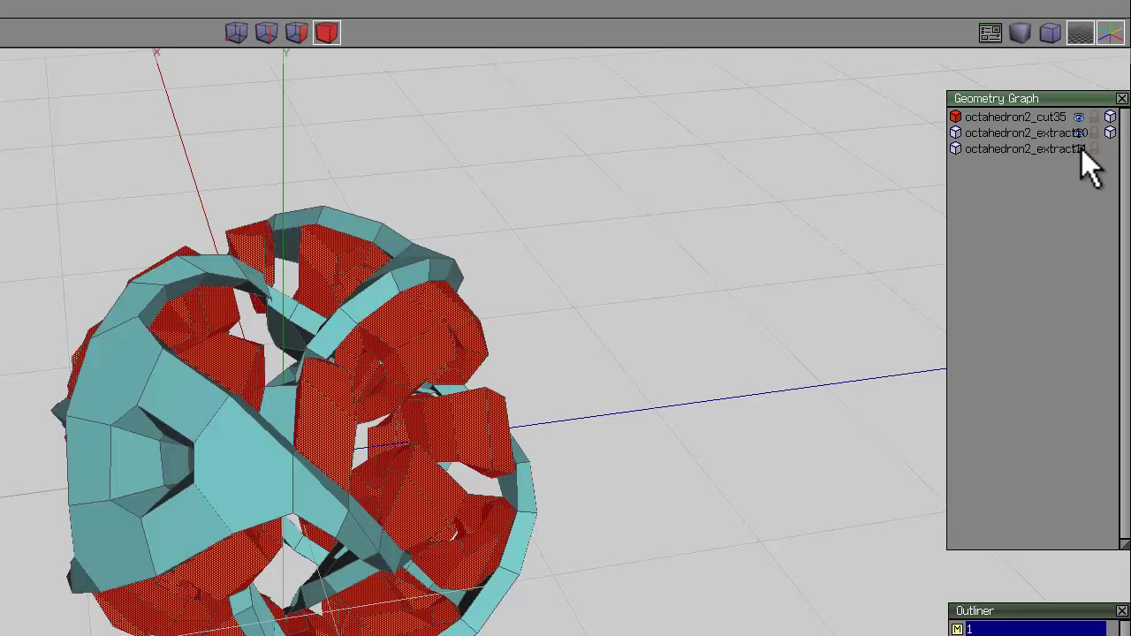
{"action": "left_click", "coordinate": [1080, 148]}
{"action": "left_click", "coordinate": [956, 132]}
{"action": "left_click", "coordinate": [955, 148]}
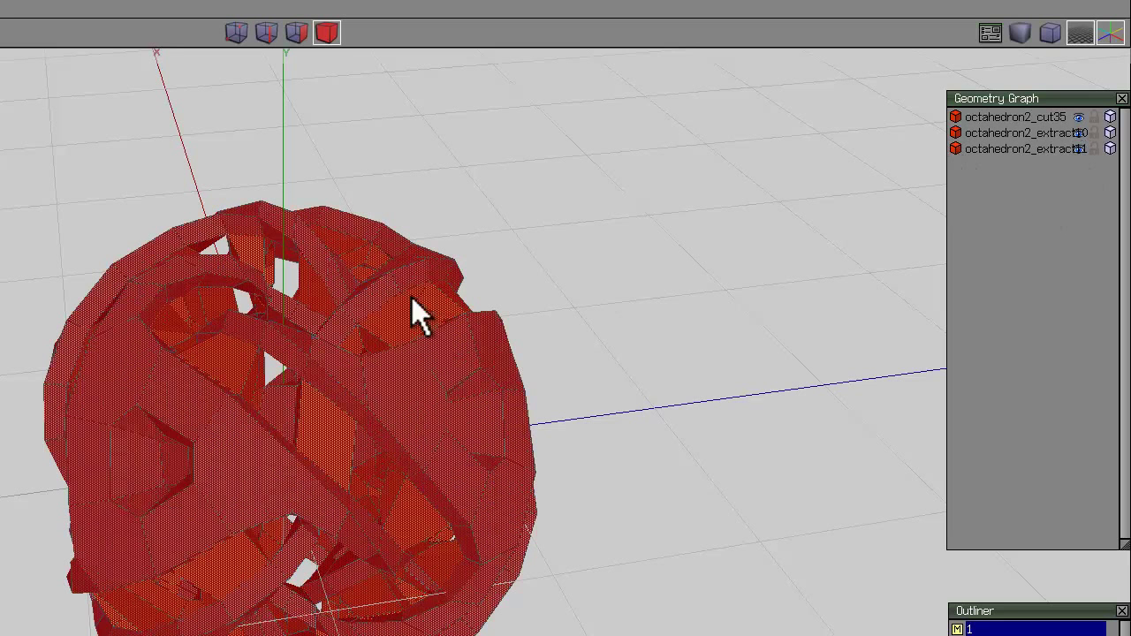
{"action": "right_click", "coordinate": [327, 145]}
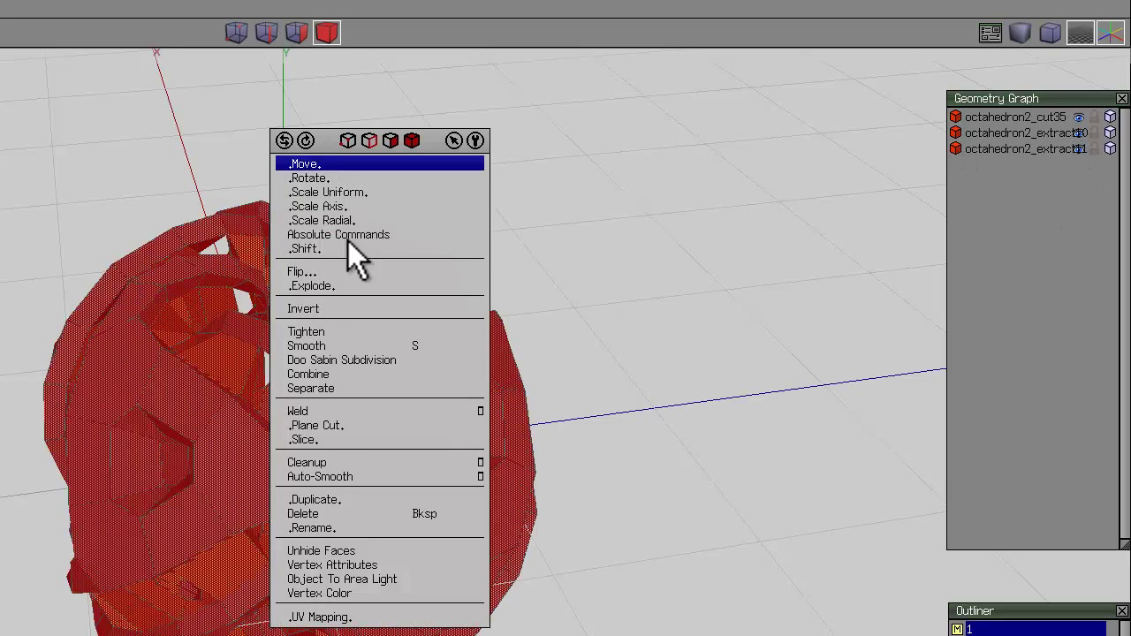
{"action": "left_click", "coordinate": [333, 405]}
{"action": "middle_click_drag", "start_coordinate": [522, 243], "coordinate": [421, 117]}
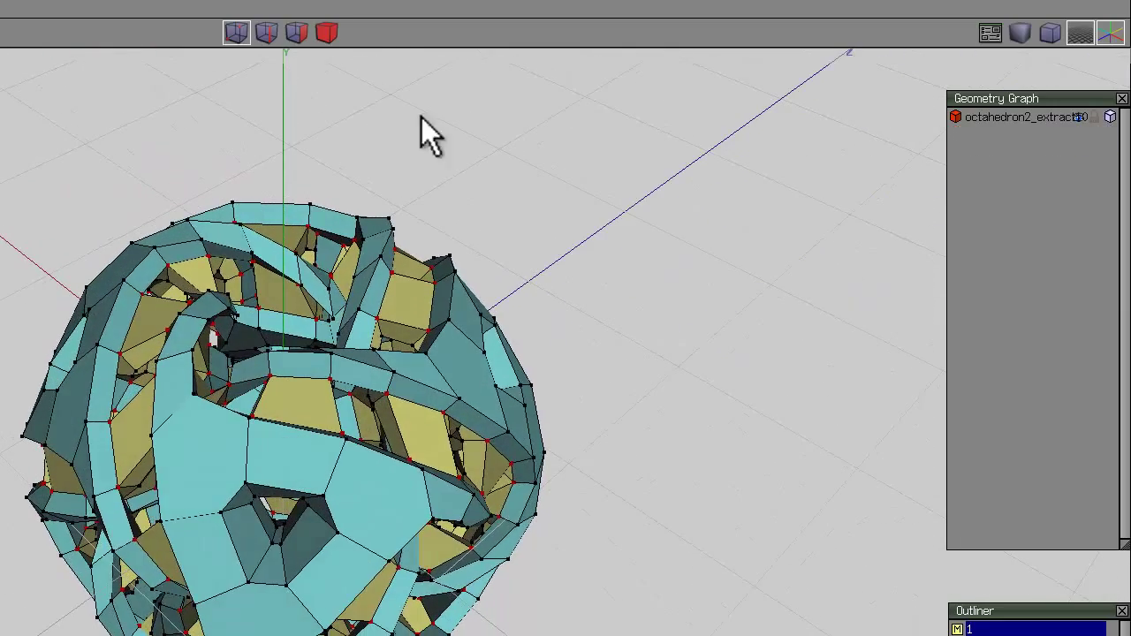
Step: Select the whole welded object, smooth it repeatedly into a dense rounded mesh and clear the selection
{"action": "left_click", "coordinate": [329, 29]}
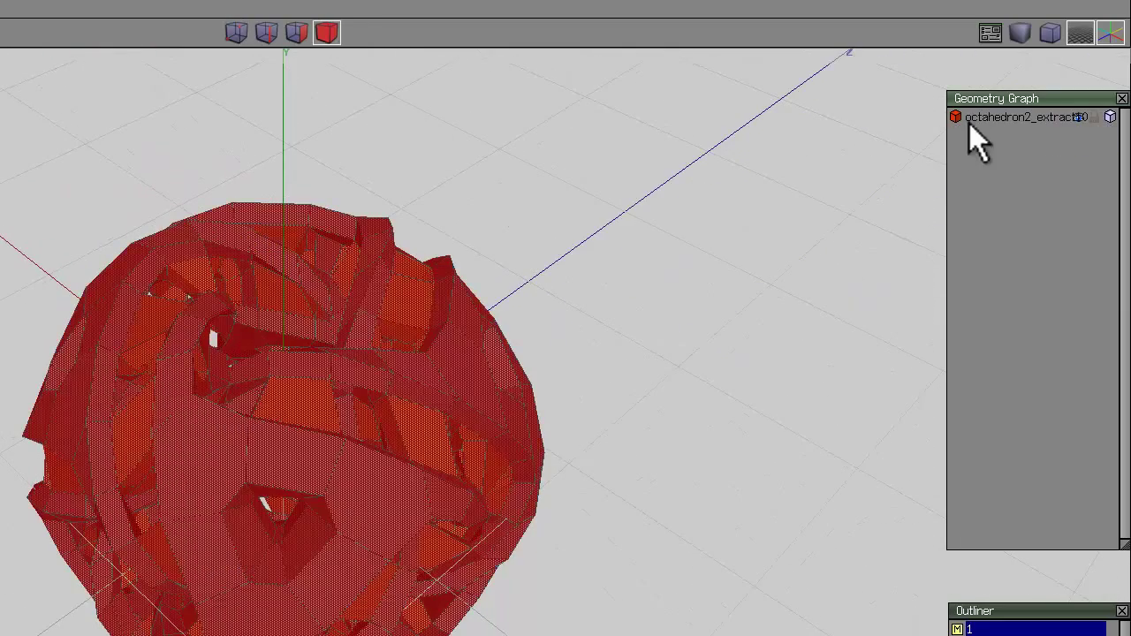
{"action": "middle_click_drag", "start_coordinate": [387, 149], "coordinate": [403, 185]}
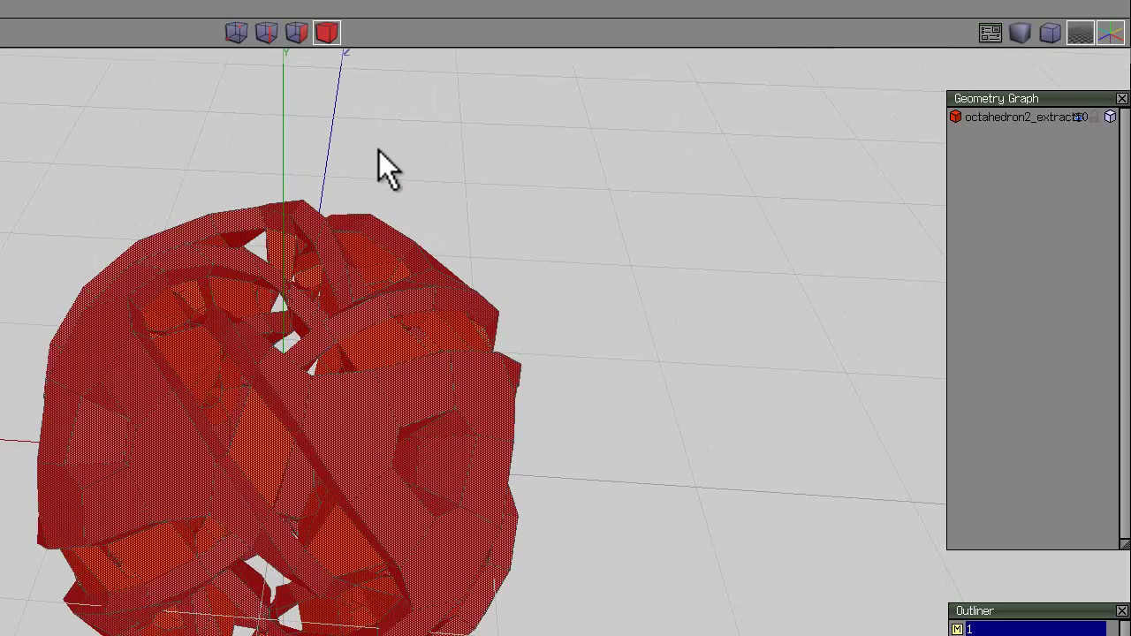
{"action": "key", "text": "s"}
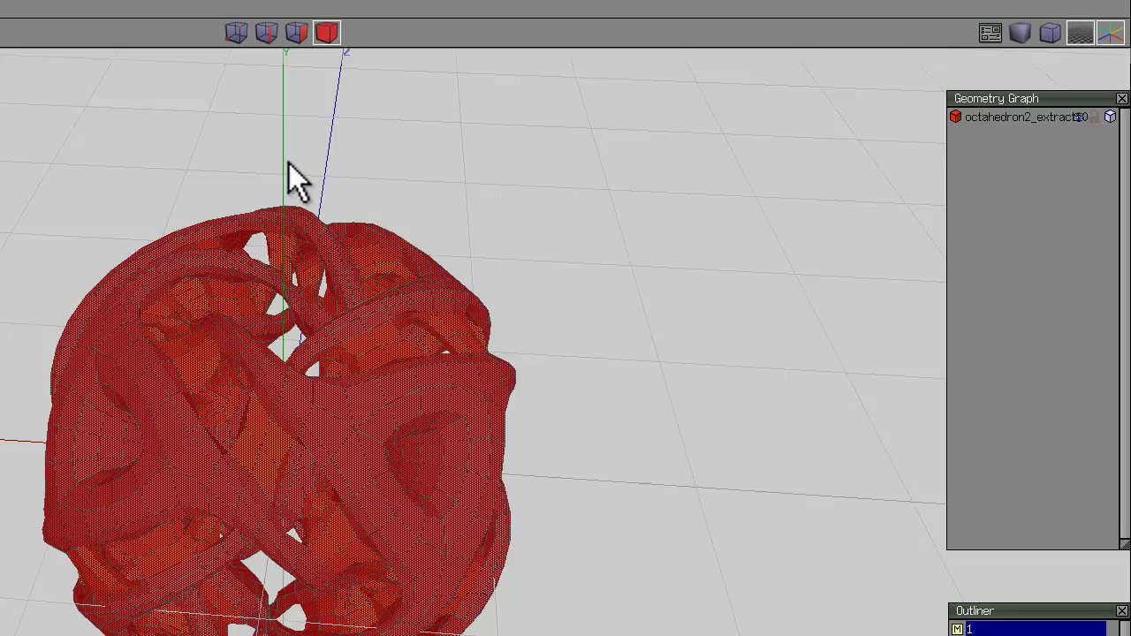
{"action": "middle_click_drag", "start_coordinate": [289, 164], "coordinate": [284, 439]}
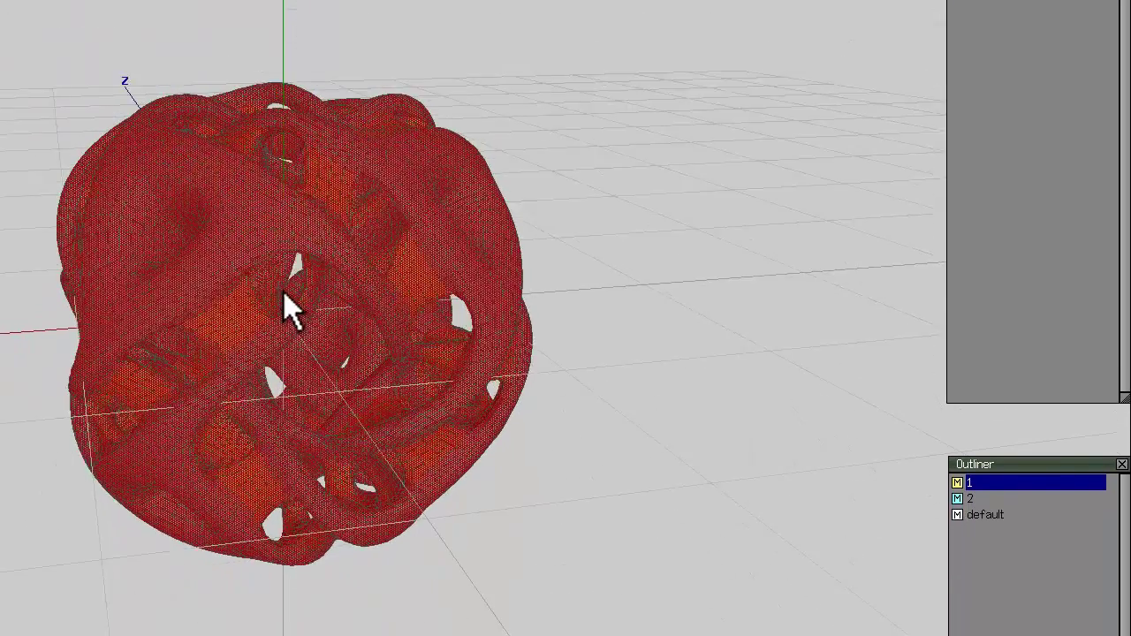
{"action": "middle_click_drag", "start_coordinate": [284, 292], "coordinate": [286, 289]}
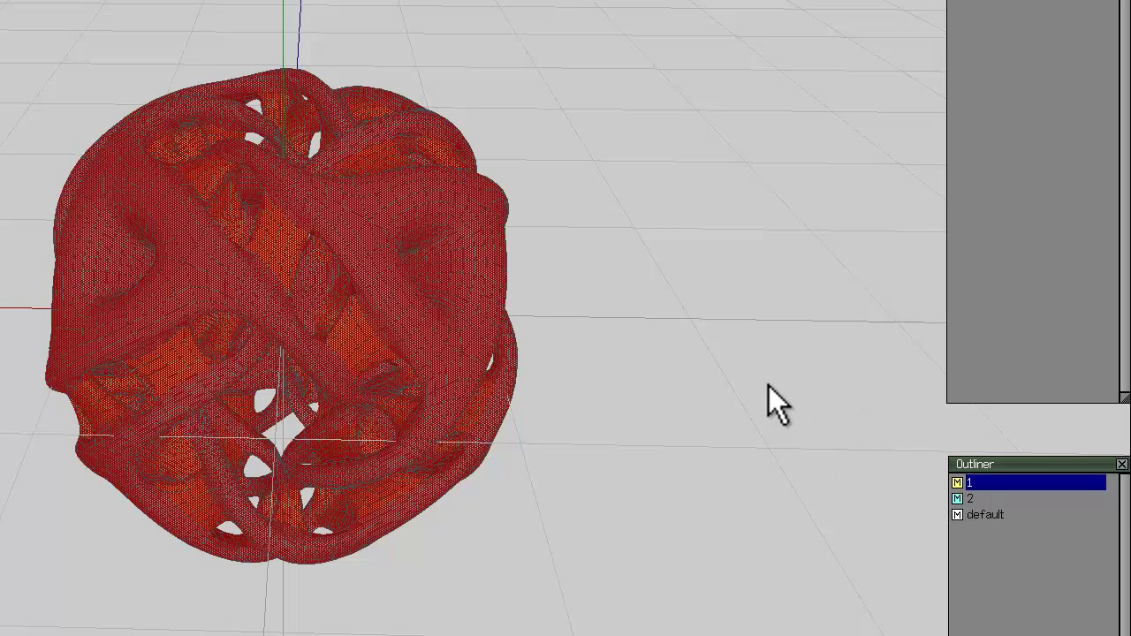
{"action": "key", "text": "space"}
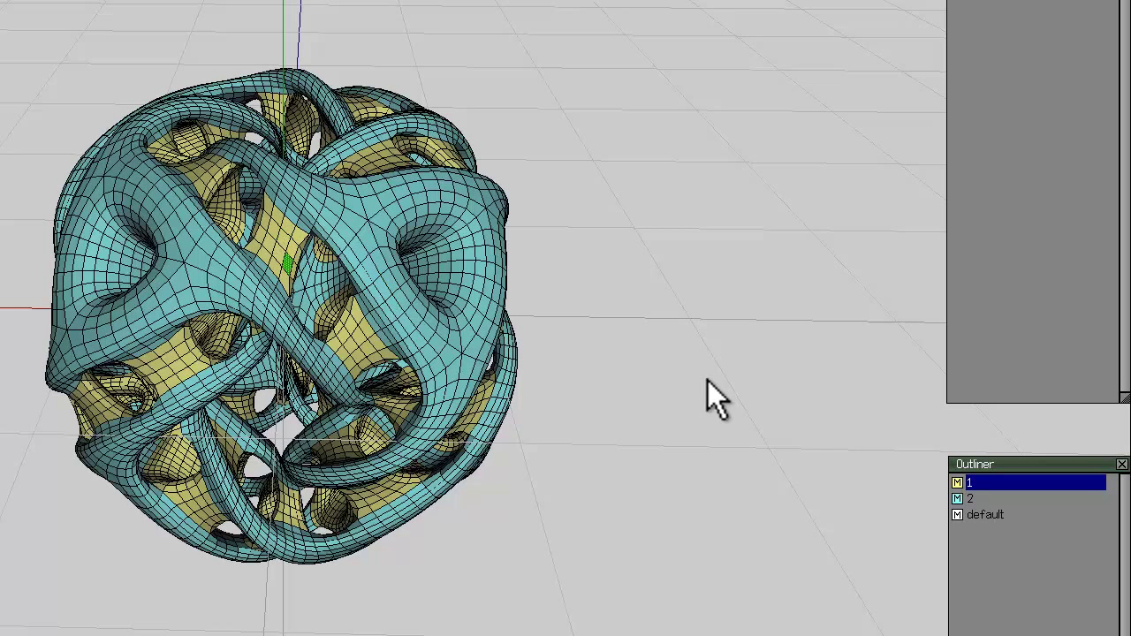
Step: Select all faces using material 1, grow the selection over the adjoining faces, assign material 1 to them and clear the selection
{"action": "right_click", "coordinate": [968, 485]}
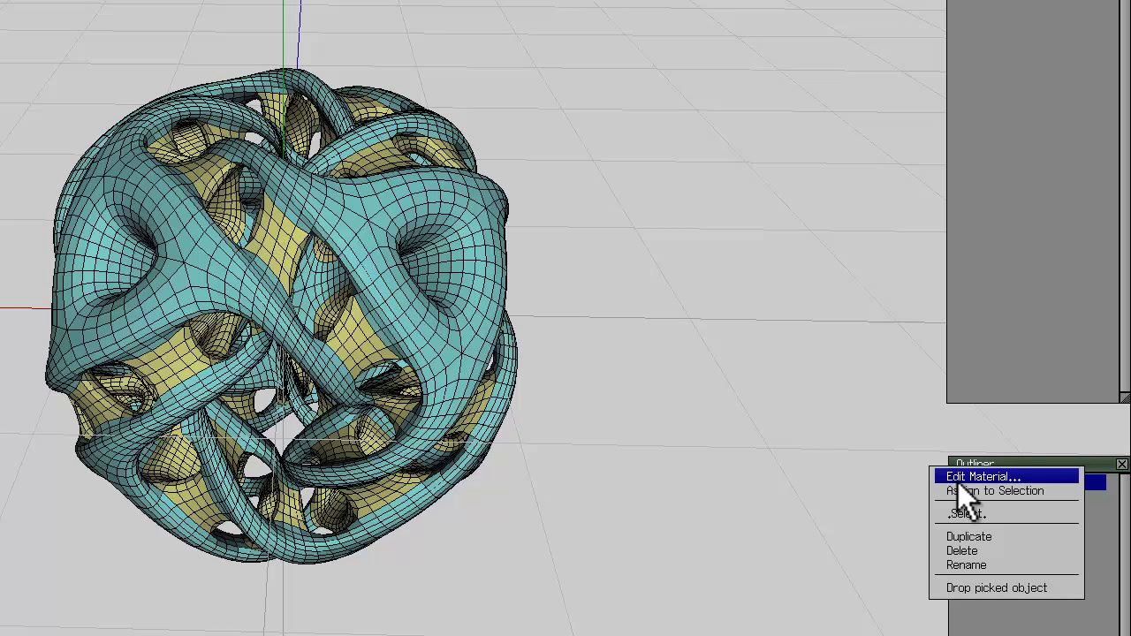
{"action": "left_click", "coordinate": [976, 533]}
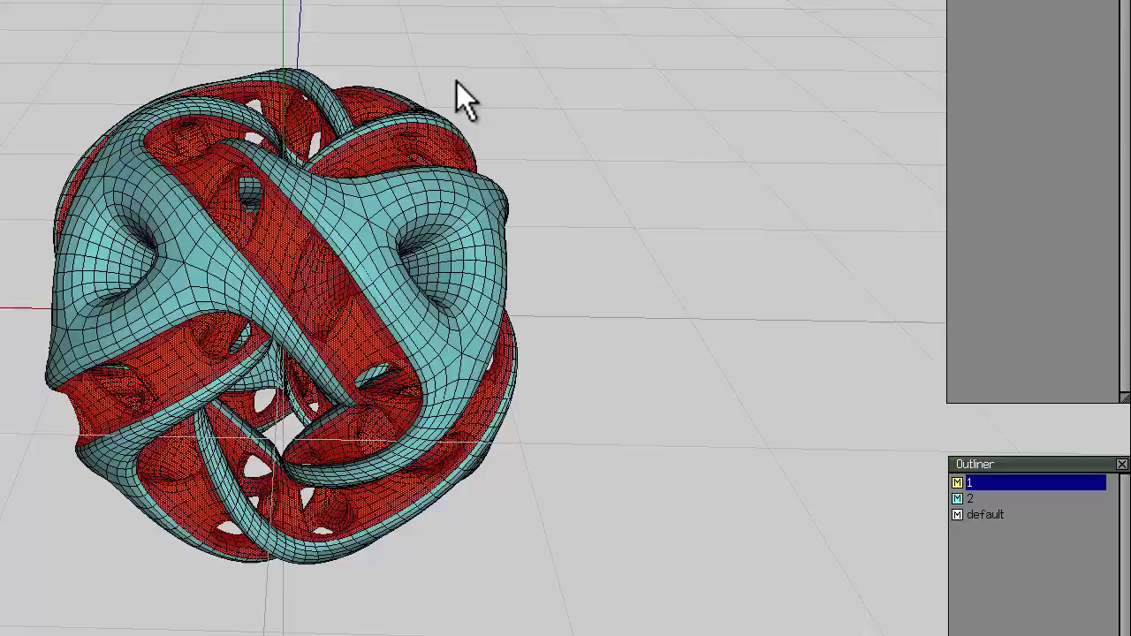
{"action": "middle_click_drag", "start_coordinate": [511, 107], "coordinate": [283, 289]}
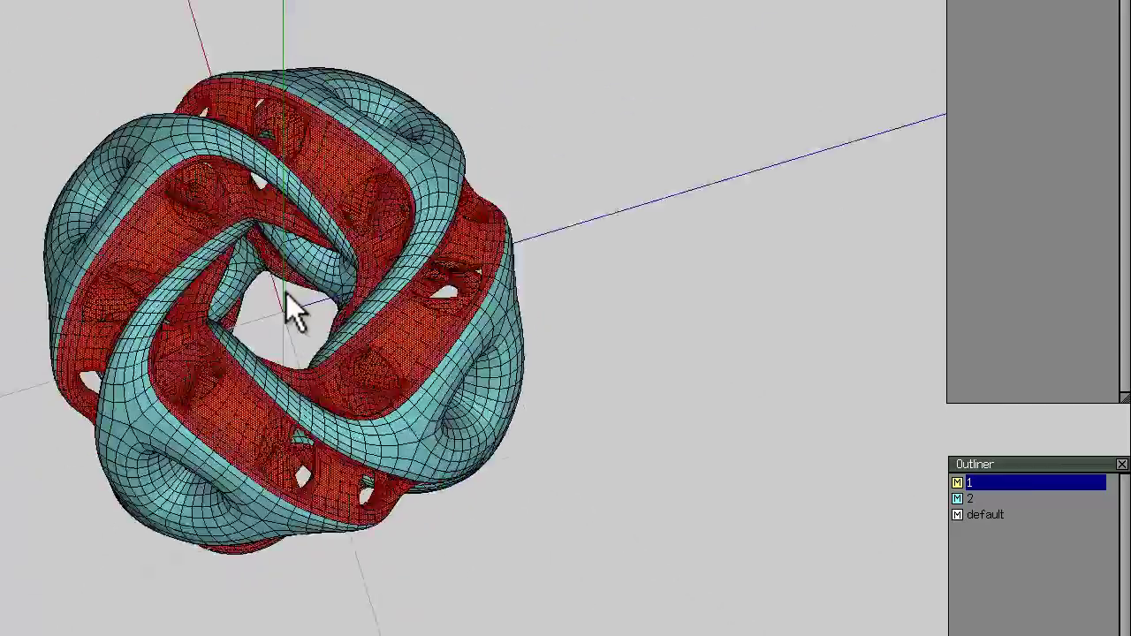
{"action": "left_click", "coordinate": [282, 292]}
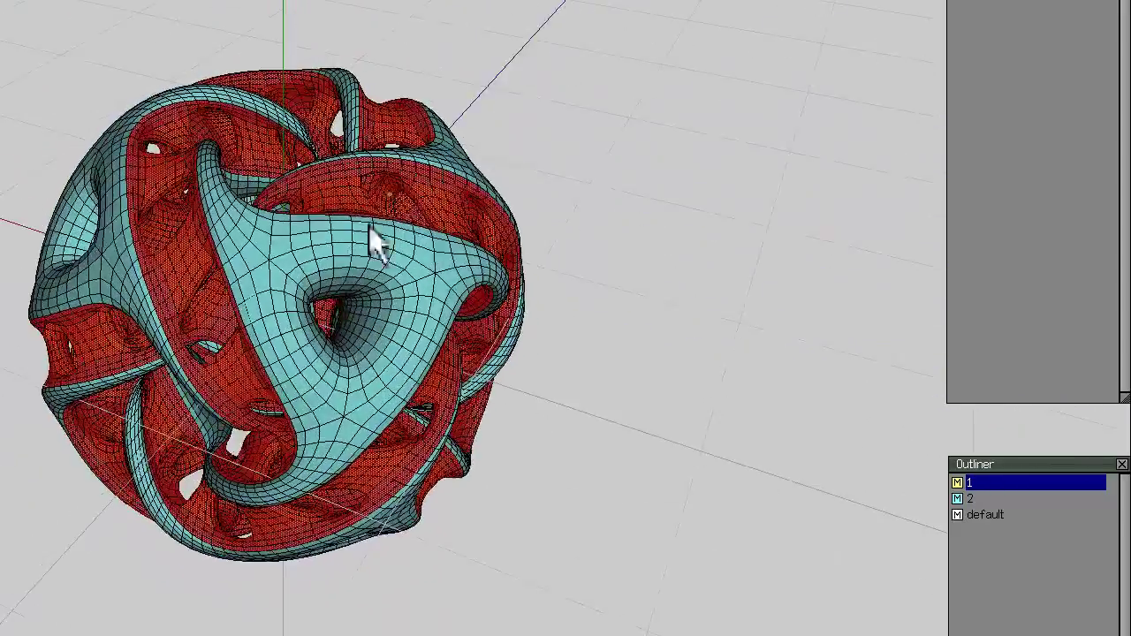
{"action": "right_click", "coordinate": [492, 35]}
{"action": "left_click", "coordinate": [495, 499]}
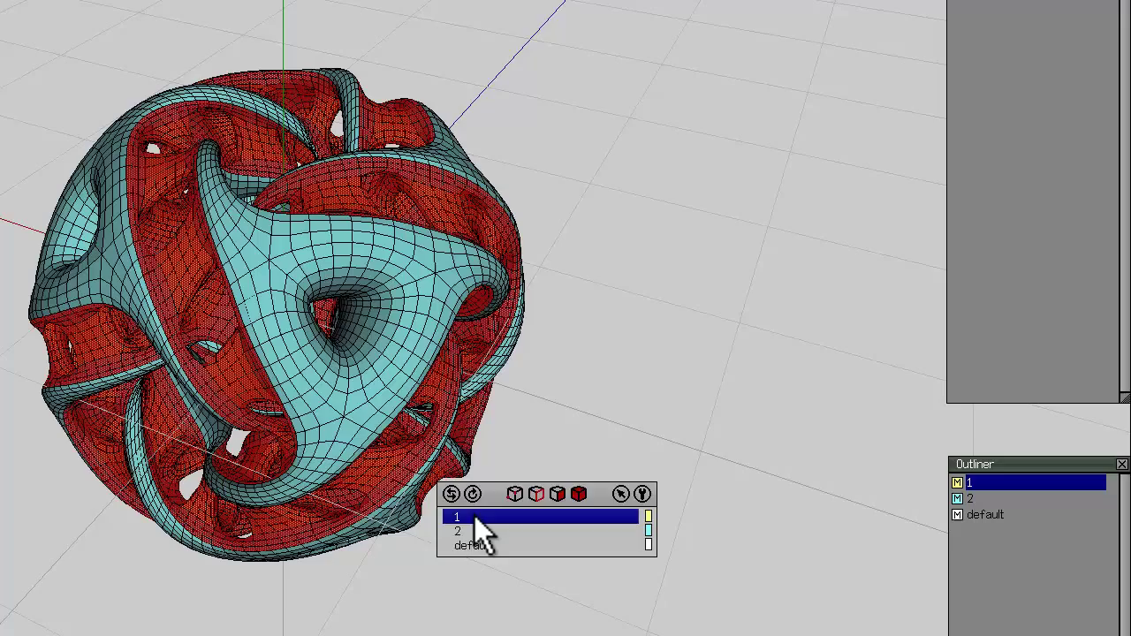
{"action": "left_click", "coordinate": [475, 517]}
{"action": "key", "text": "space"}
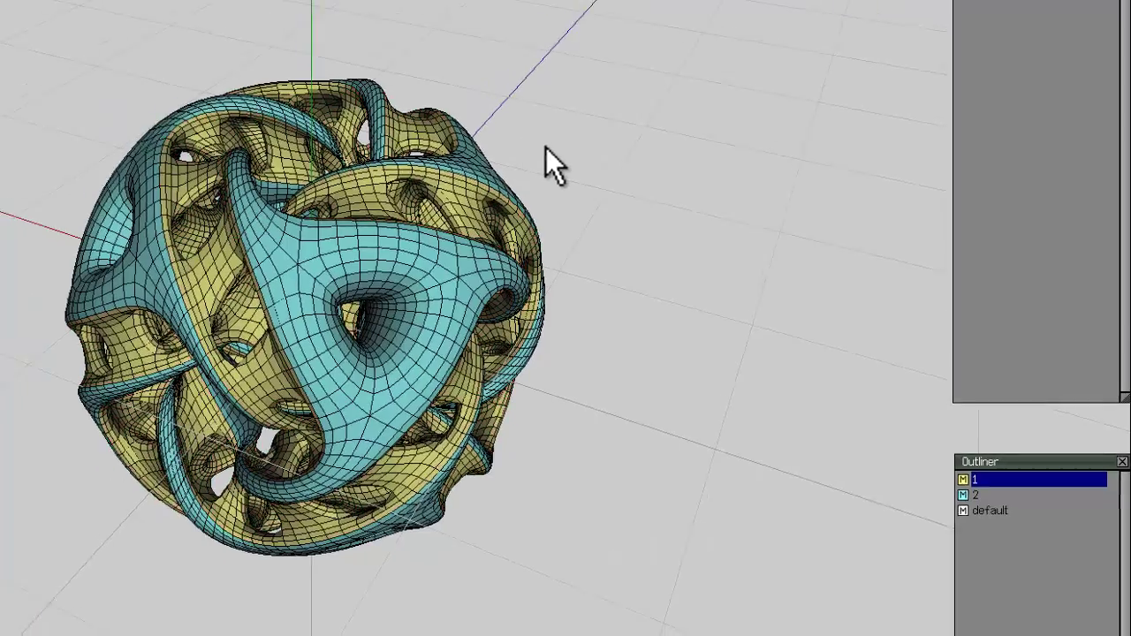
Step: Inspect the recoloured sculpture from several angles and close up, examining its inner openings and the borders between the two materials
{"action": "middle_click", "coordinate": [524, 137]}
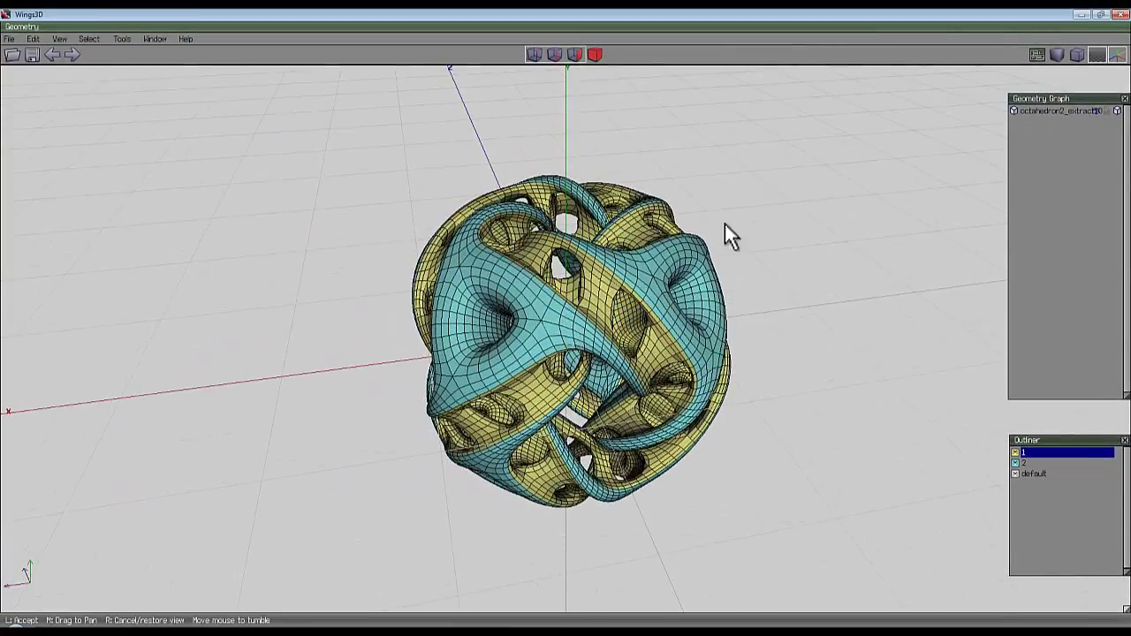
{"action": "left_click", "coordinate": [725, 225]}
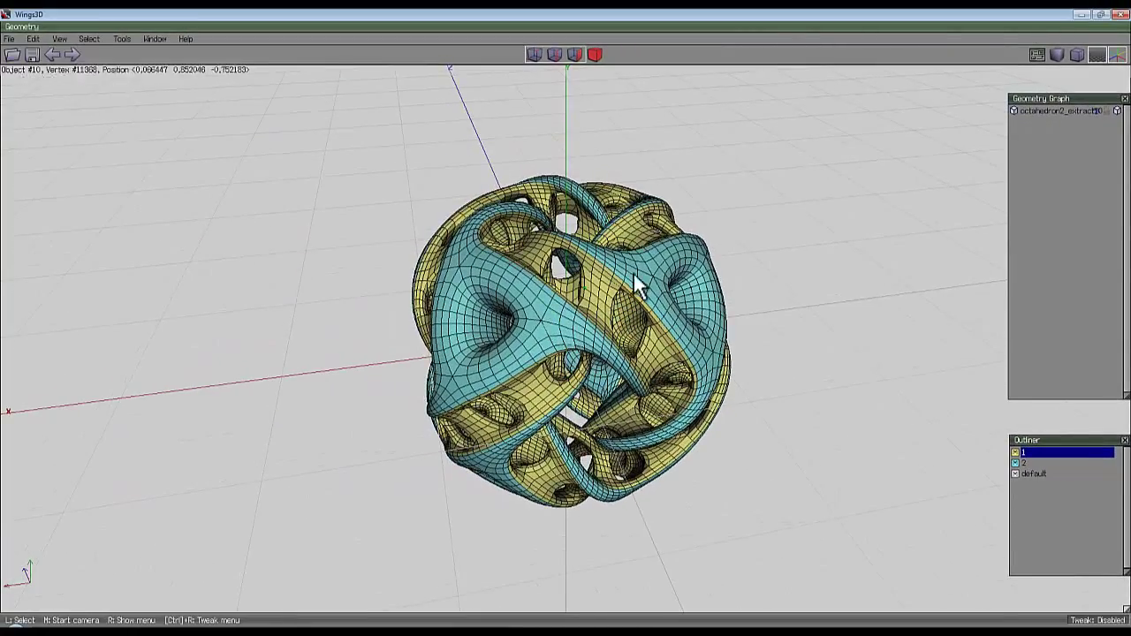
{"action": "middle_click", "coordinate": [707, 238]}
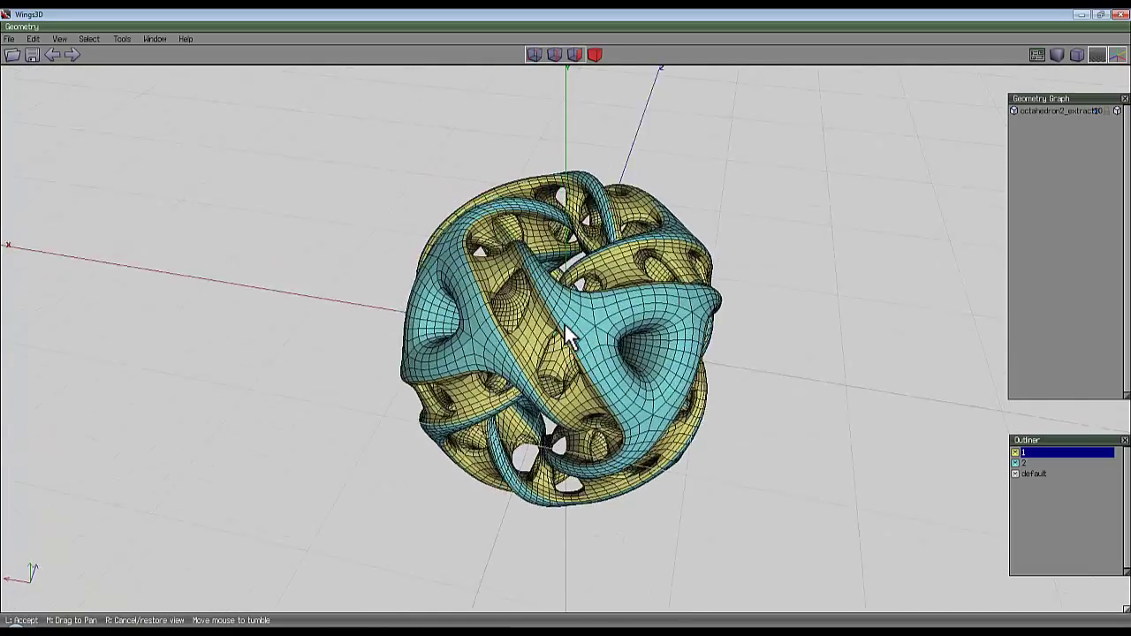
{"action": "left_click", "coordinate": [565, 325]}
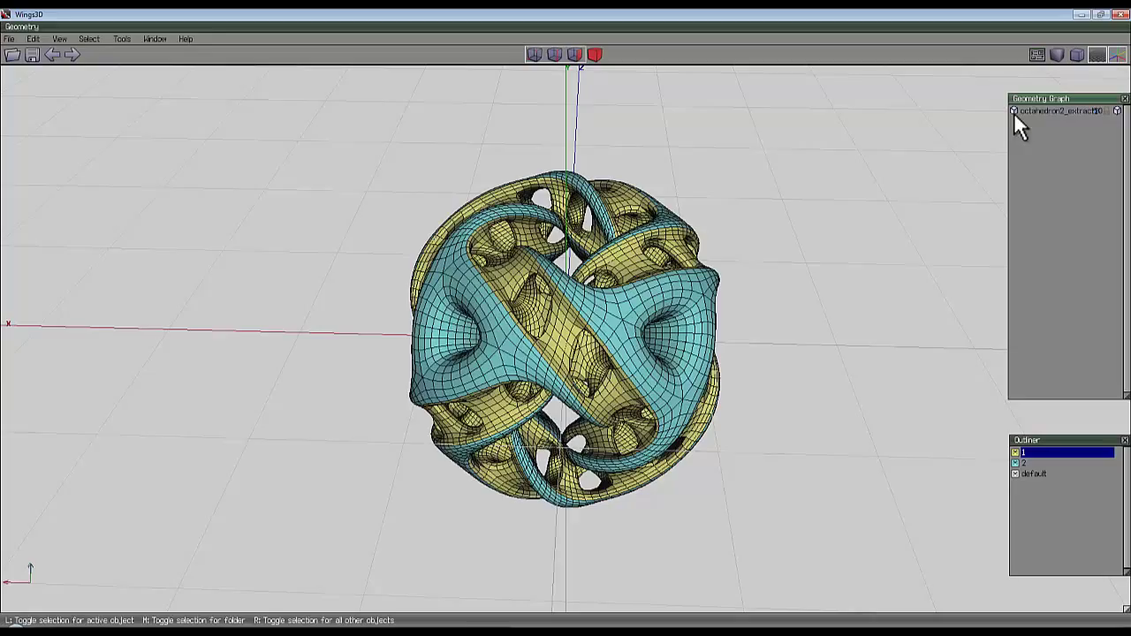
{"action": "middle_click", "coordinate": [637, 146]}
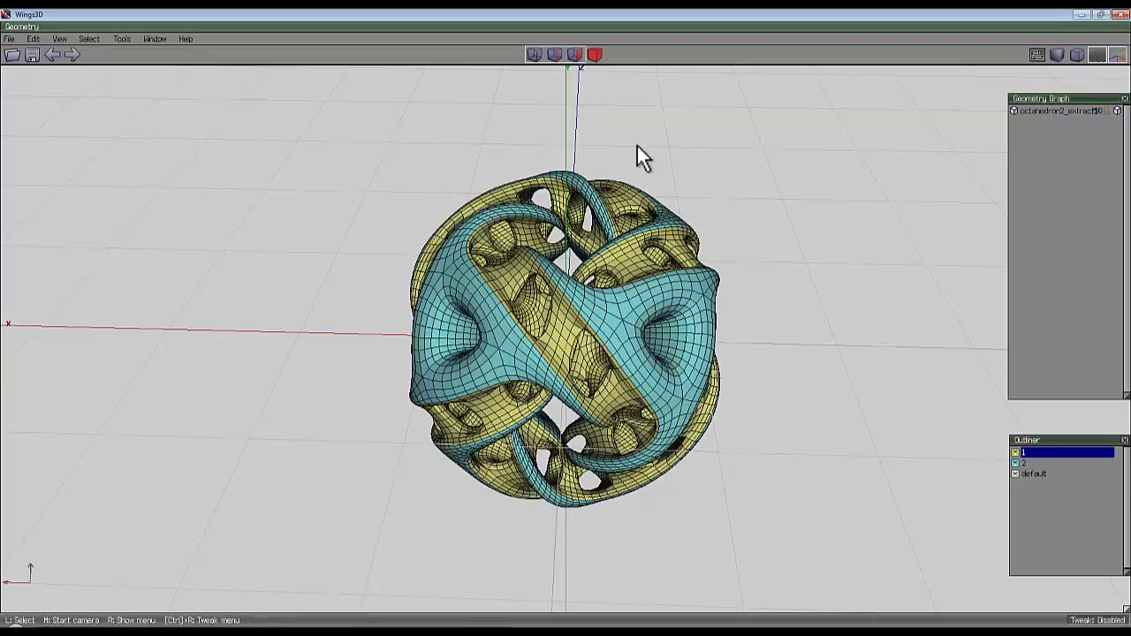
{"action": "scroll", "coordinate": [566, 324], "scroll_direction": "up", "scroll_amount": 5}
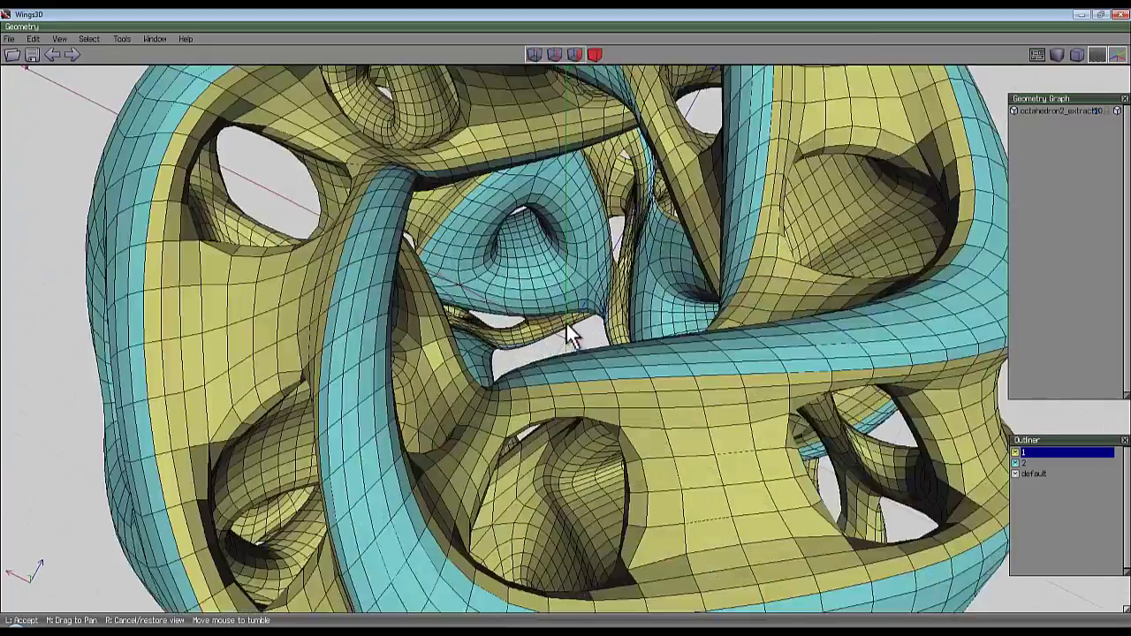
{"action": "scroll", "coordinate": [564, 323], "scroll_direction": "down", "scroll_amount": 6}
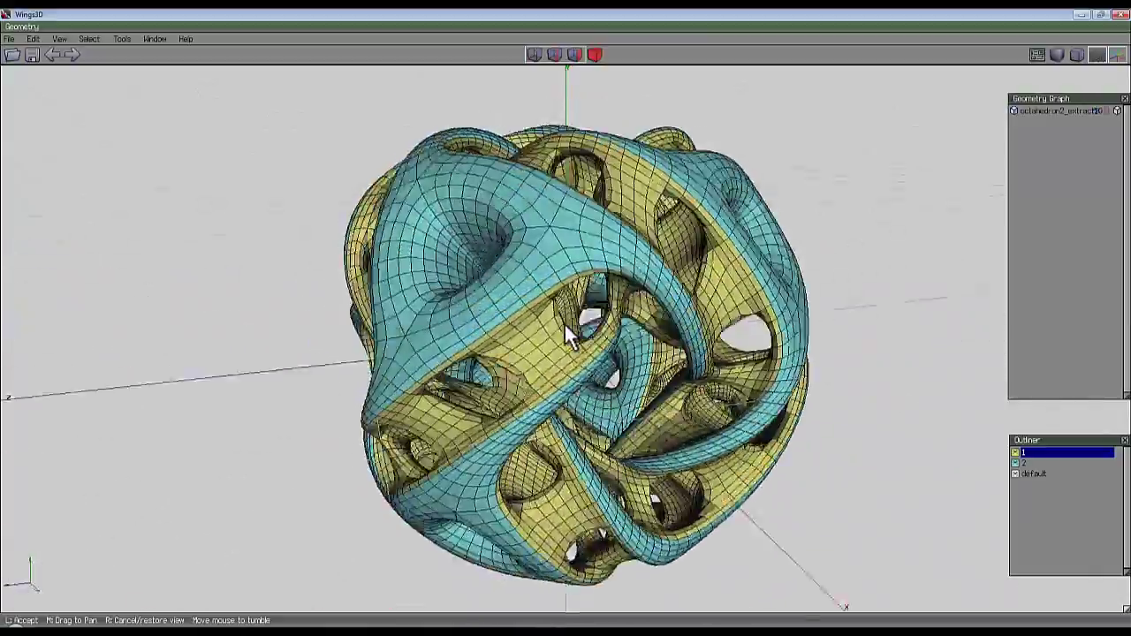
{"action": "scroll", "coordinate": [565, 324], "scroll_direction": "down", "scroll_amount": 2}
{"action": "left_click", "coordinate": [570, 336]}
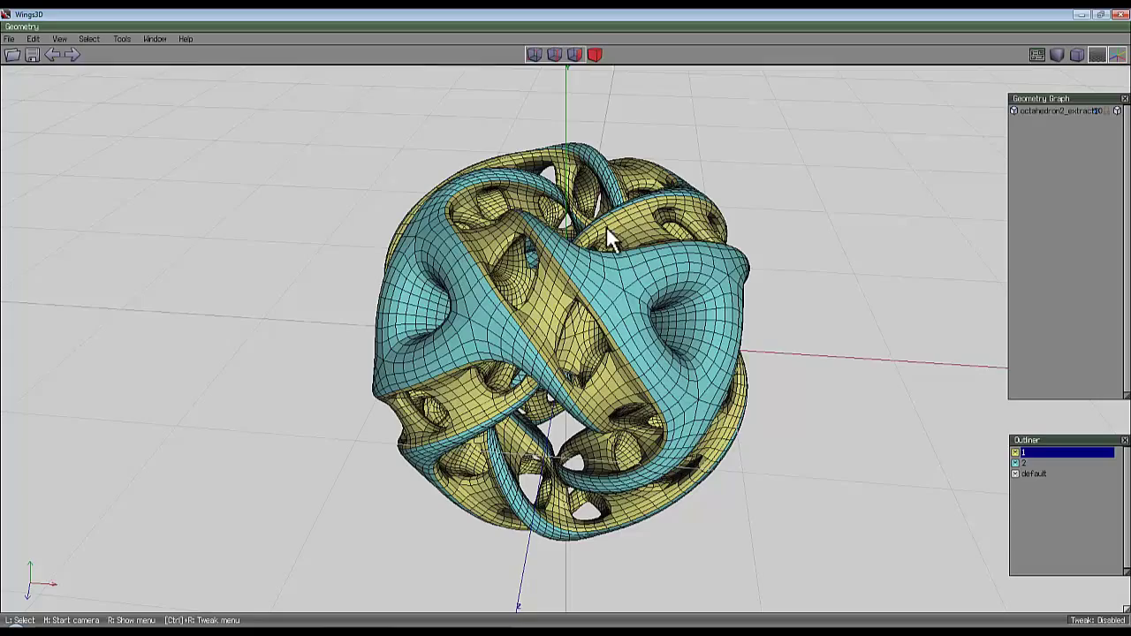
Step: Review the overall form of the smoothed sculpture from all around, including its triangular hollows and looping strands
{"action": "middle_click", "coordinate": [695, 141]}
{"action": "left_click", "coordinate": [565, 323]}
{"action": "middle_click", "coordinate": [566, 325]}
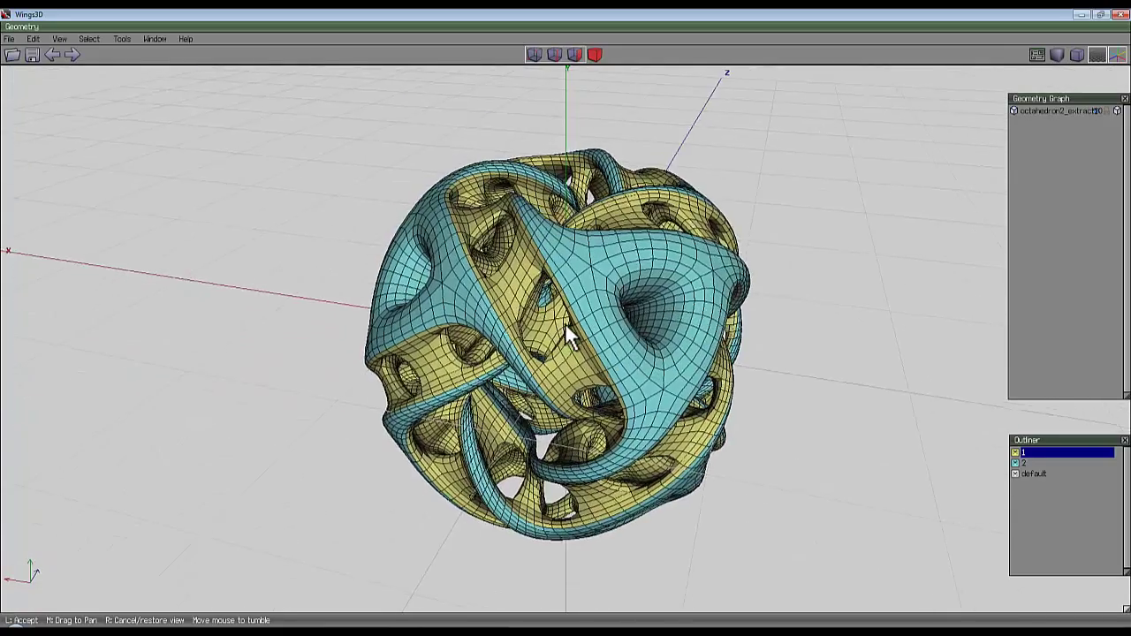
{"action": "left_click", "coordinate": [566, 322]}
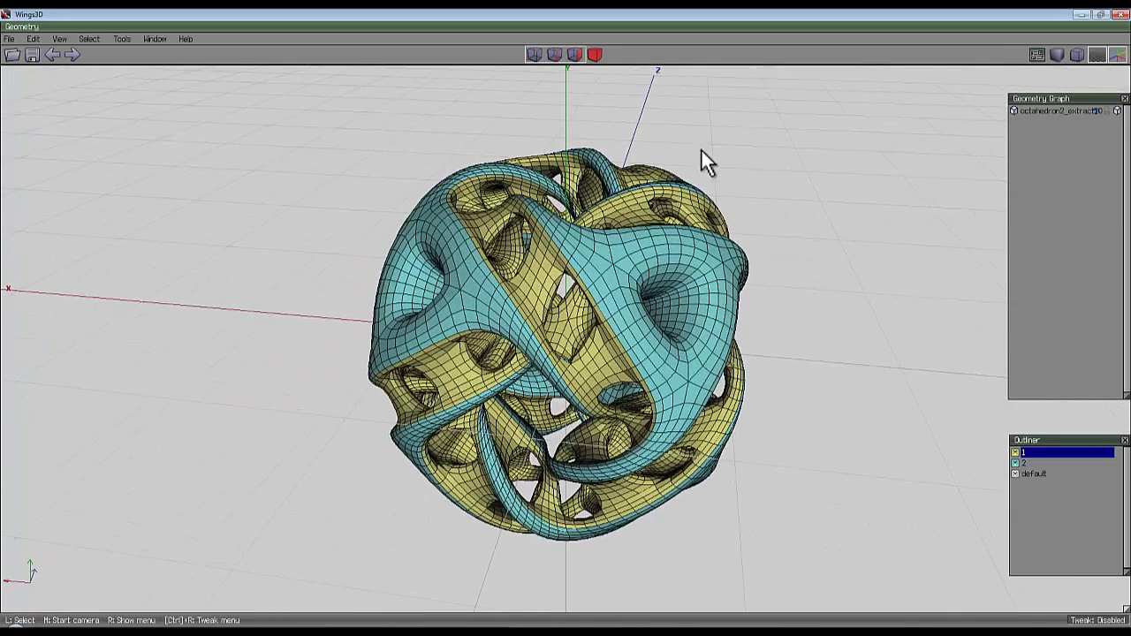
{"action": "middle_click", "coordinate": [911, 463]}
{"action": "right_click", "coordinate": [792, 224]}
{"action": "middle_click", "coordinate": [742, 151]}
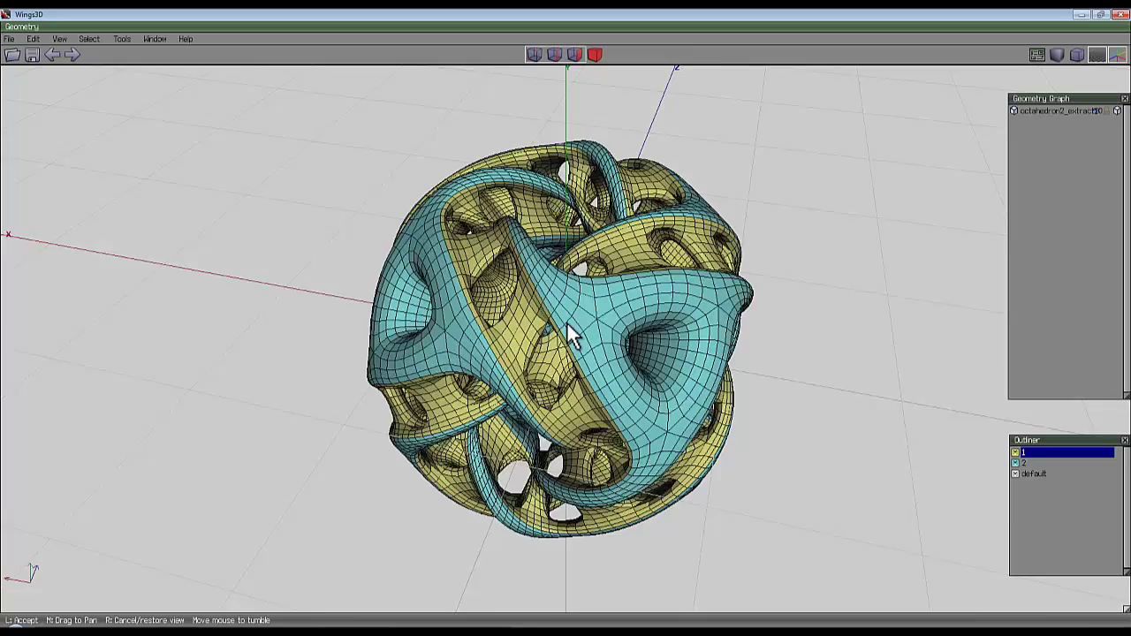
{"action": "left_click", "coordinate": [732, 148]}
{"action": "middle_click", "coordinate": [731, 148]}
{"action": "left_click", "coordinate": [618, 182]}
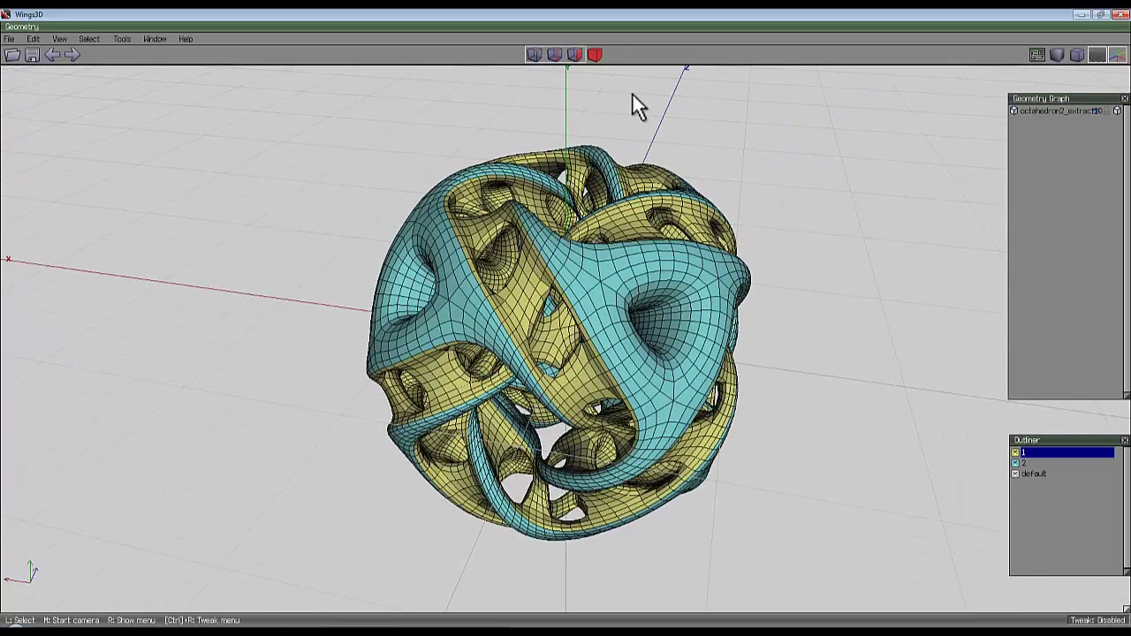
{"action": "middle_click", "coordinate": [520, 117]}
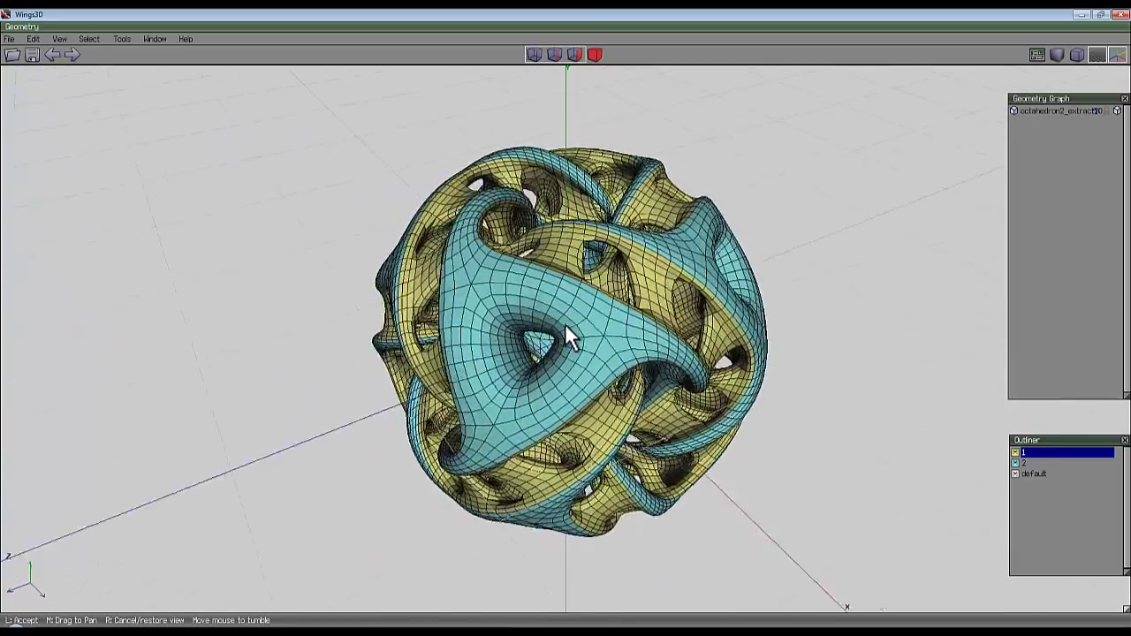
{"action": "left_click", "coordinate": [566, 338]}
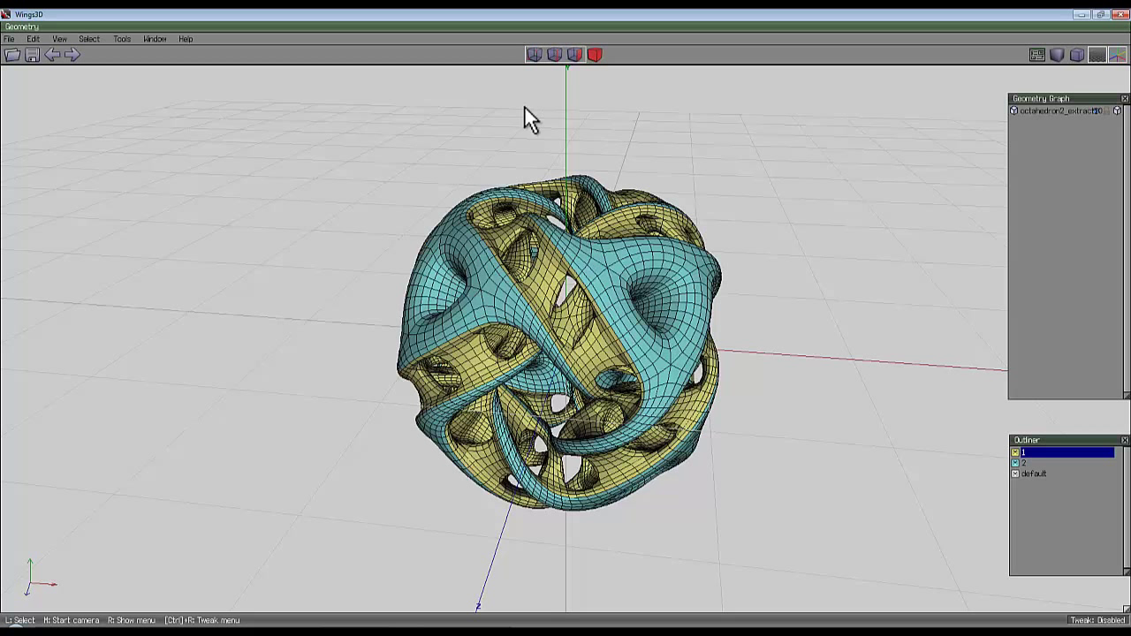